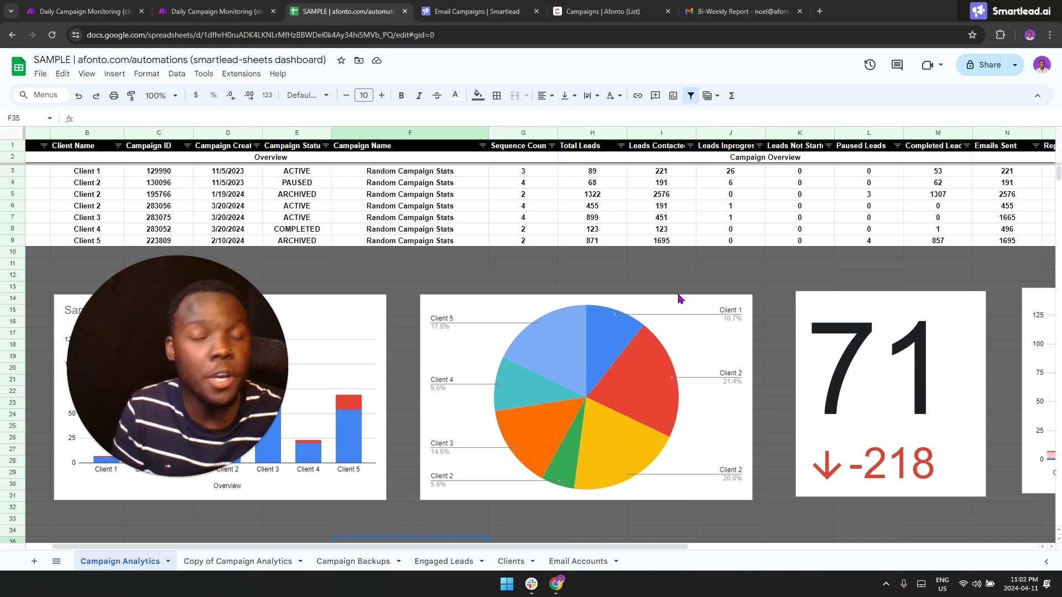
# Look over the ClickUp scenario version and the Smartlead campaign list, then return to the Sheets dashboard.
pyautogui.click(217, 11)
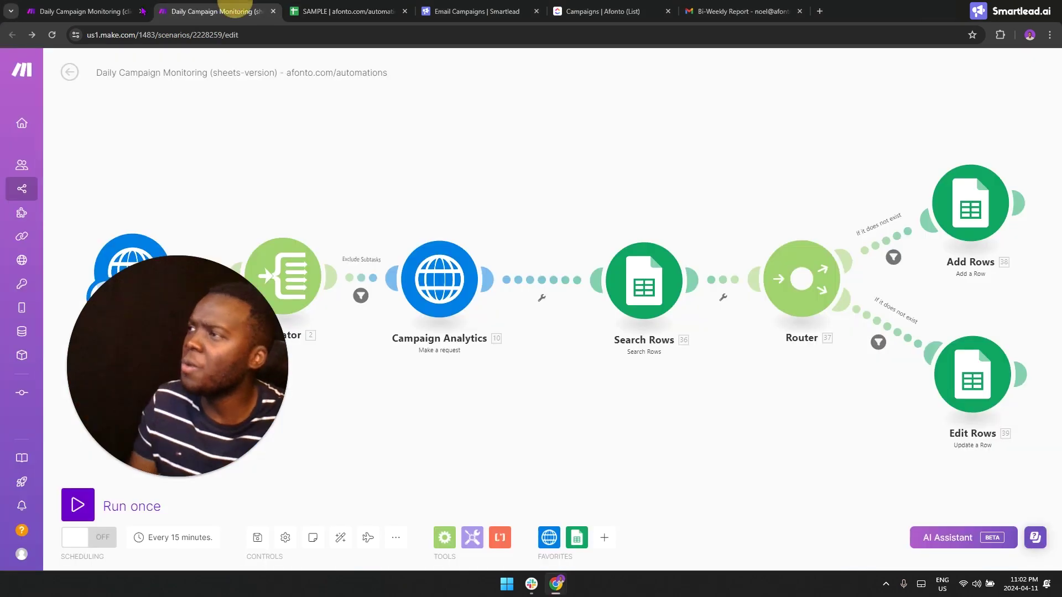
pyautogui.click(84, 11)
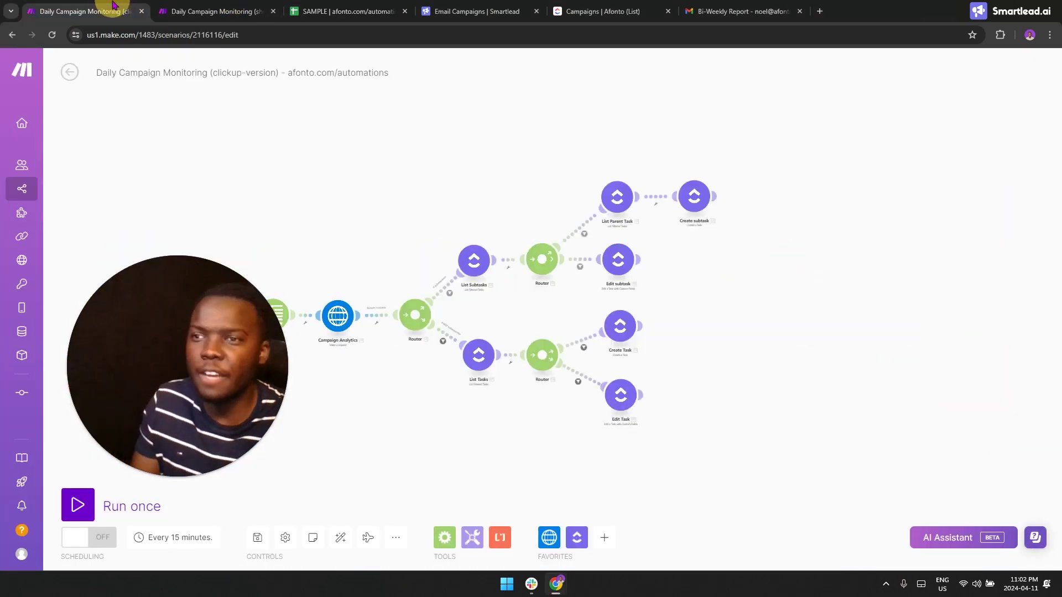
pyautogui.click(473, 12)
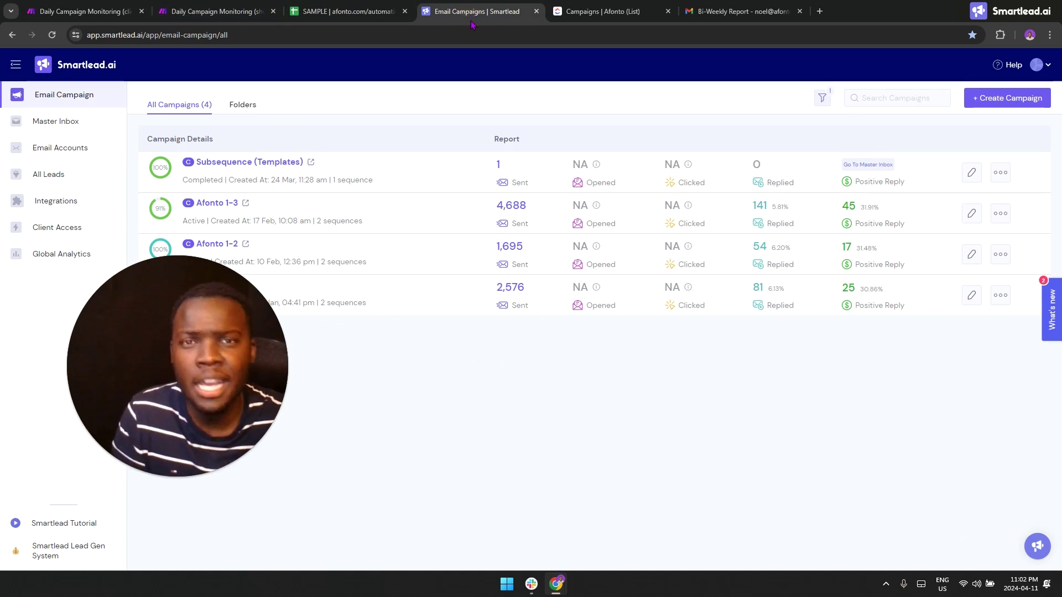
pyautogui.click(340, 9)
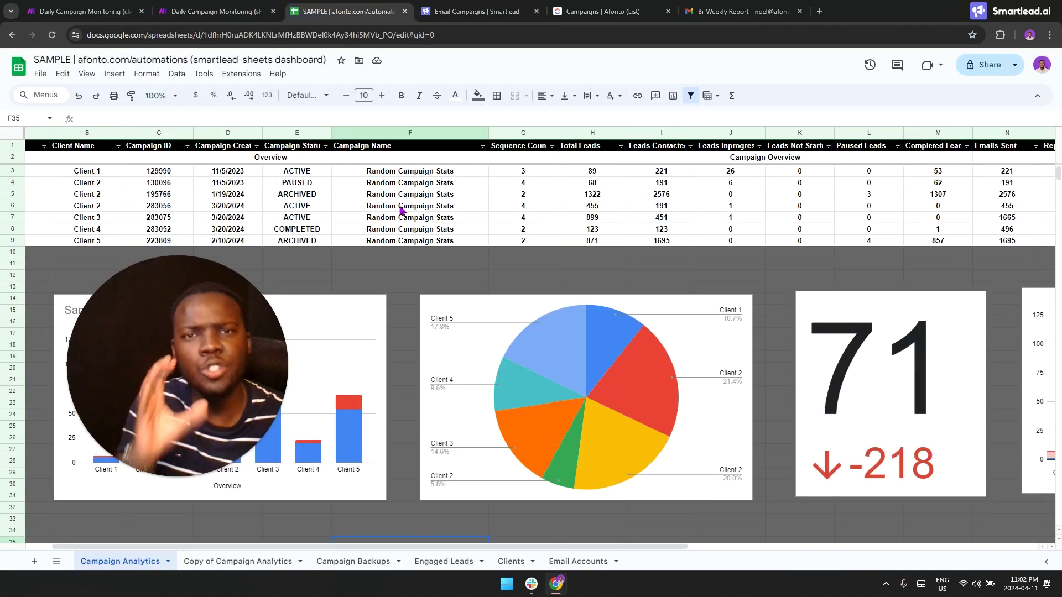
pyautogui.moveTo(349, 541)
pyautogui.mouseDown()
pyautogui.moveTo(393, 551)
pyautogui.moveTo(652, 545)
pyautogui.mouseUp()
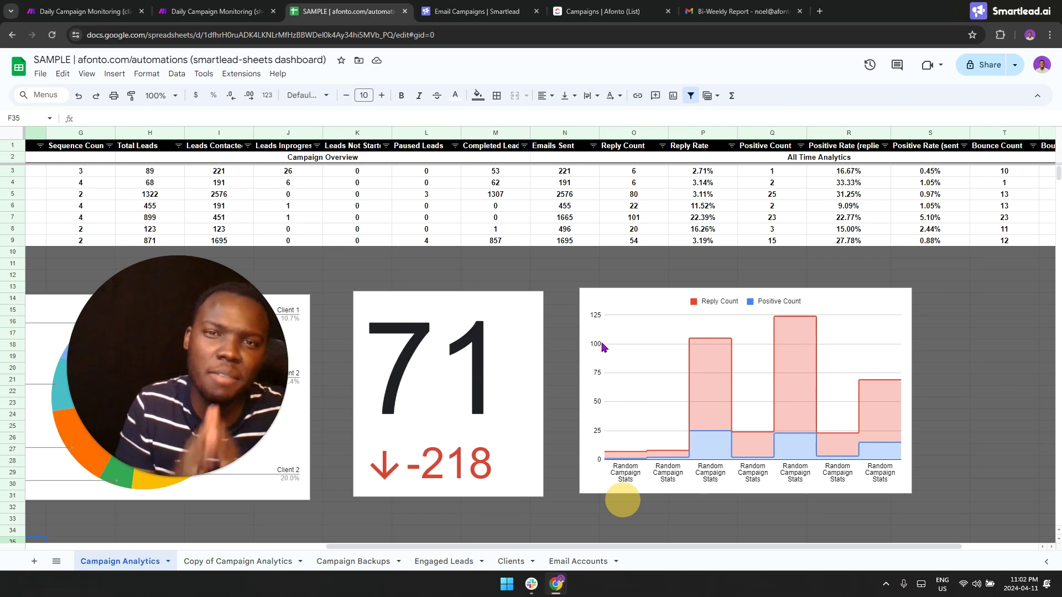
# Open the Bi-Weekly Report email showing 86 leads and the 14-day recap stats.
pyautogui.click(738, 11)
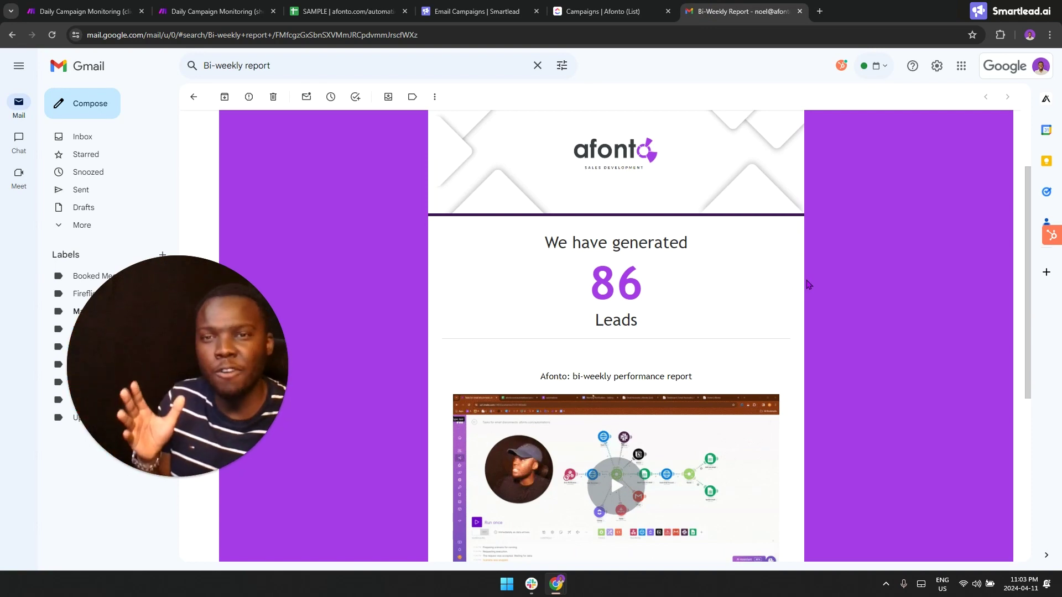
pyautogui.scroll(-2, 816, 272)
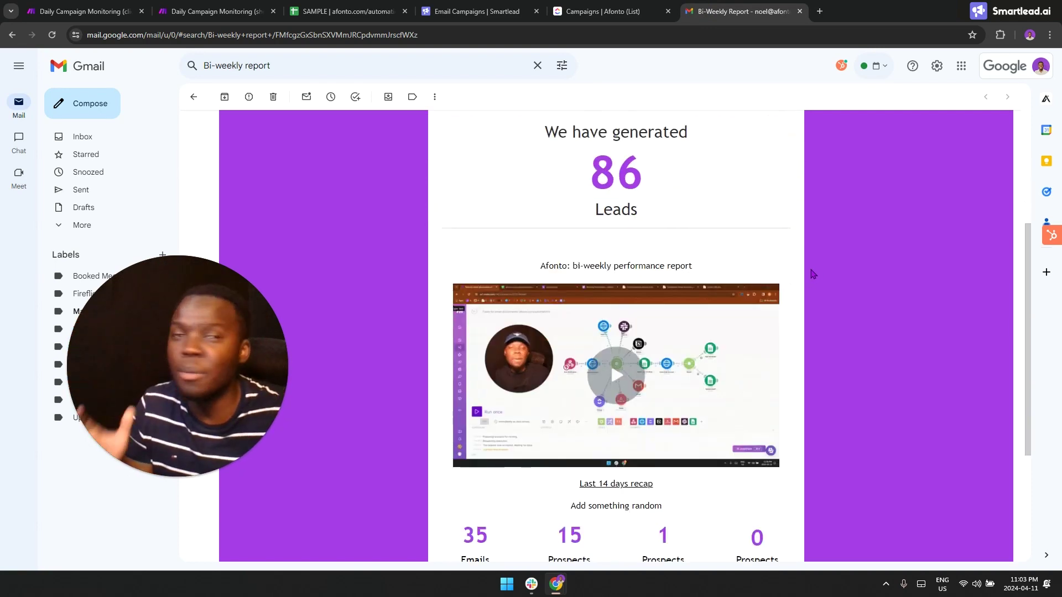
pyautogui.scroll(-1, 809, 270)
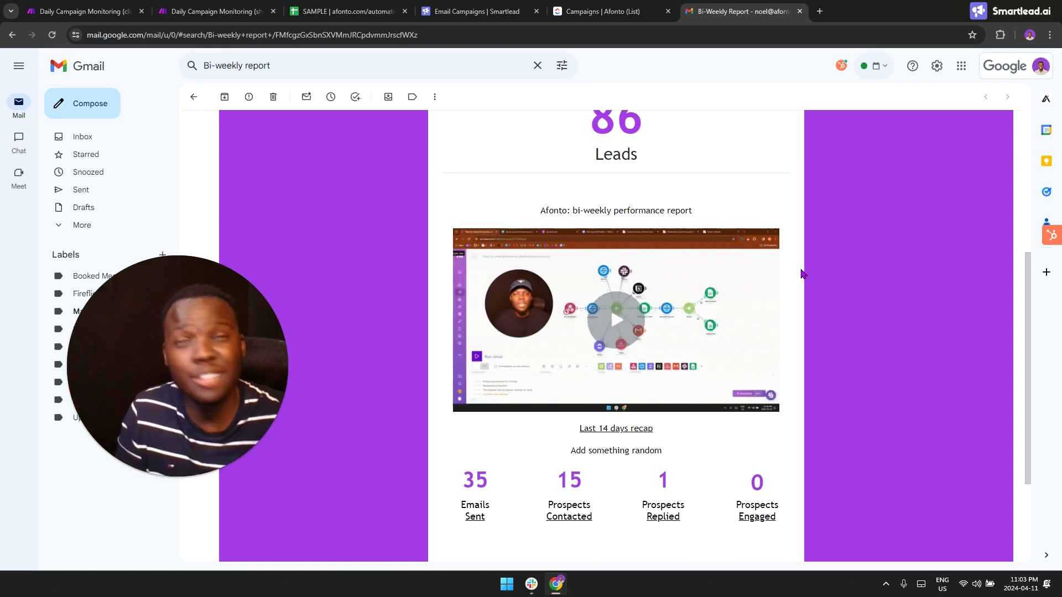
# Bring the All Campaigns module into view in the sheets-version scenario and run it once.
pyautogui.click(223, 10)
pyautogui.moveTo(397, 182); pyautogui.dragTo(448, 133)
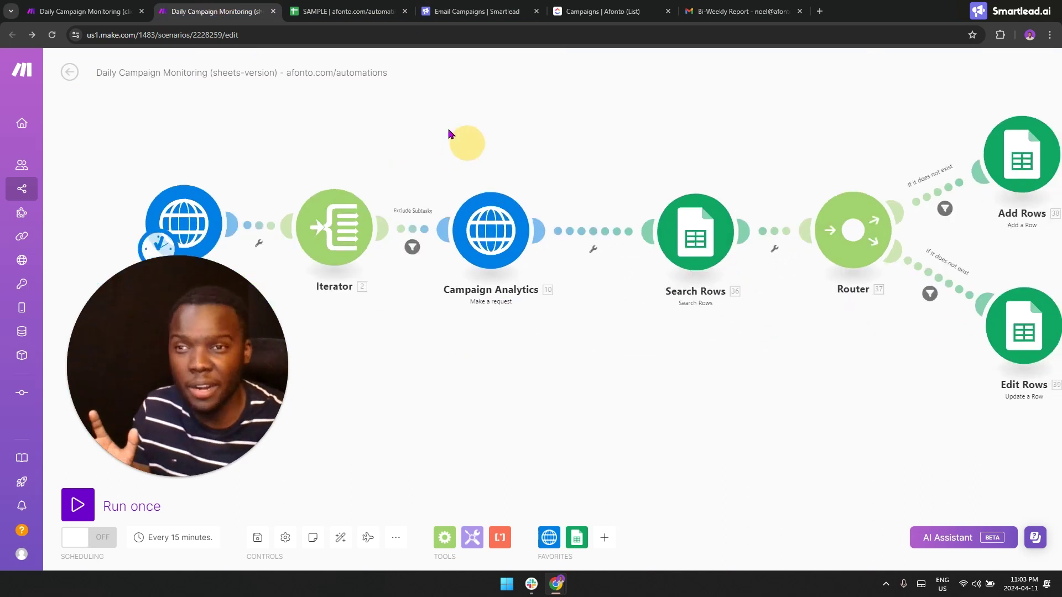
pyautogui.moveTo(345, 154); pyautogui.dragTo(315, 134)
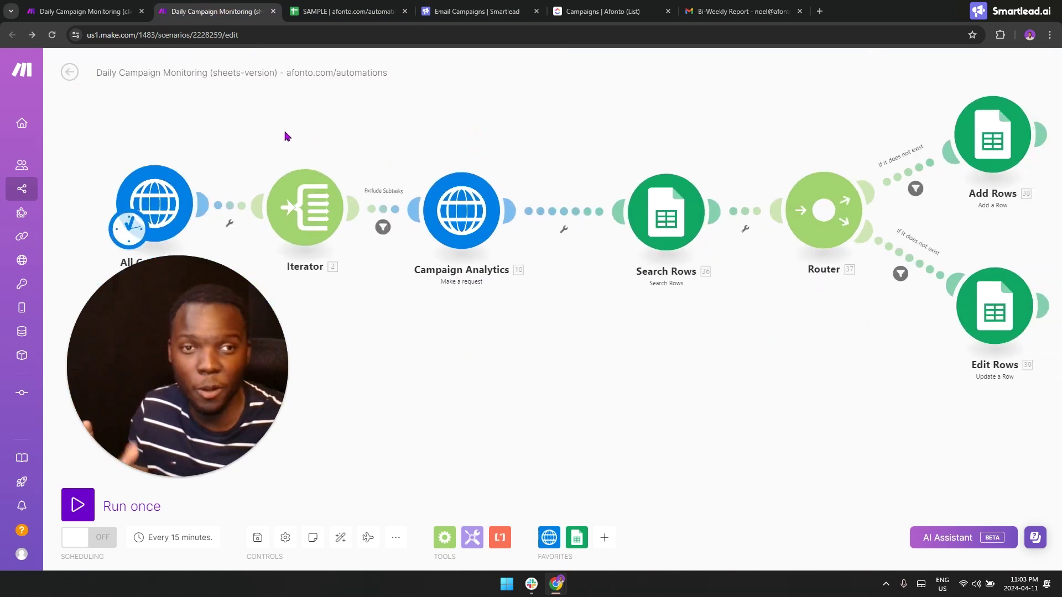
pyautogui.moveTo(278, 126); pyautogui.dragTo(338, 120)
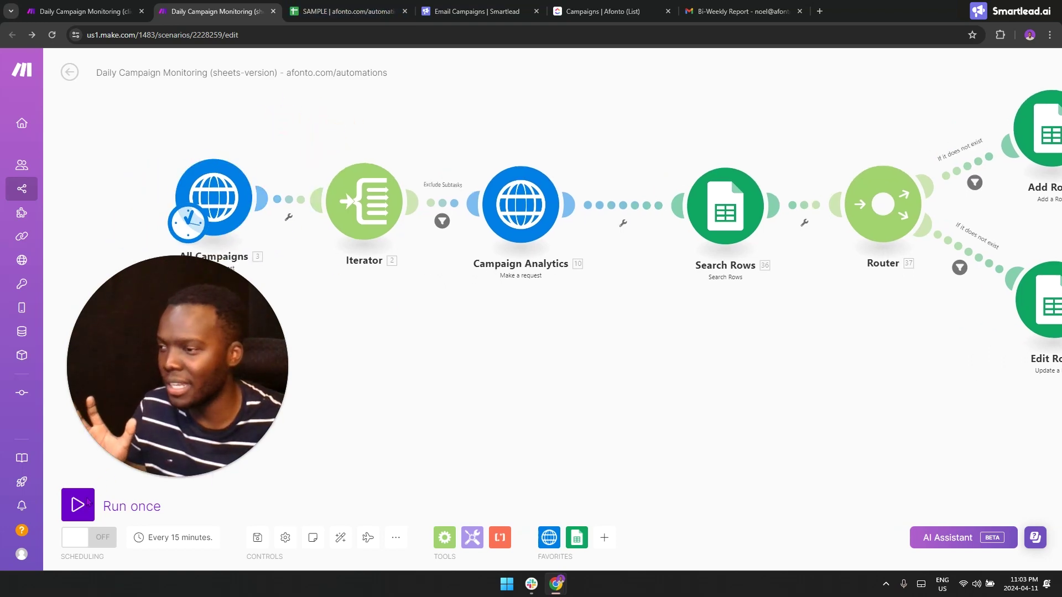
pyautogui.moveTo(178, 432)
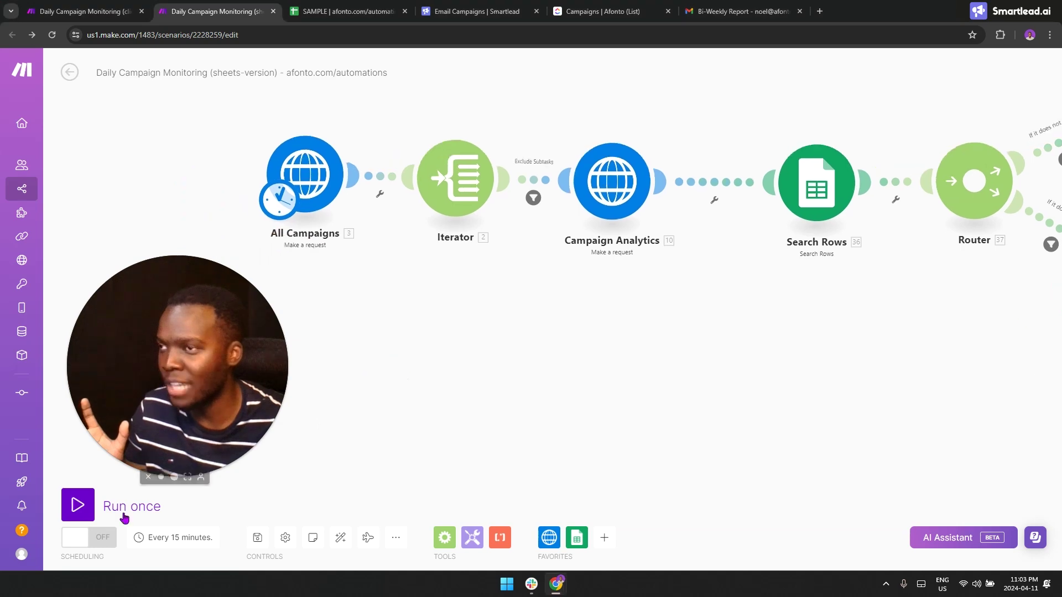
pyautogui.click(86, 519)
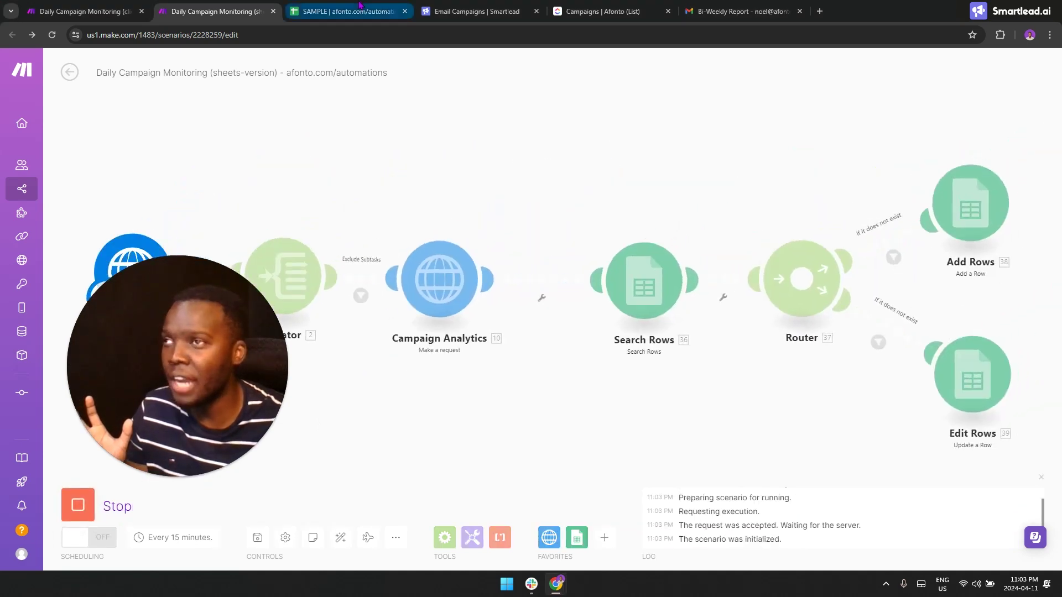
# View the Copy of Campaign Analytics sheet with its single Client 1 row and charts.
pyautogui.click(352, 11)
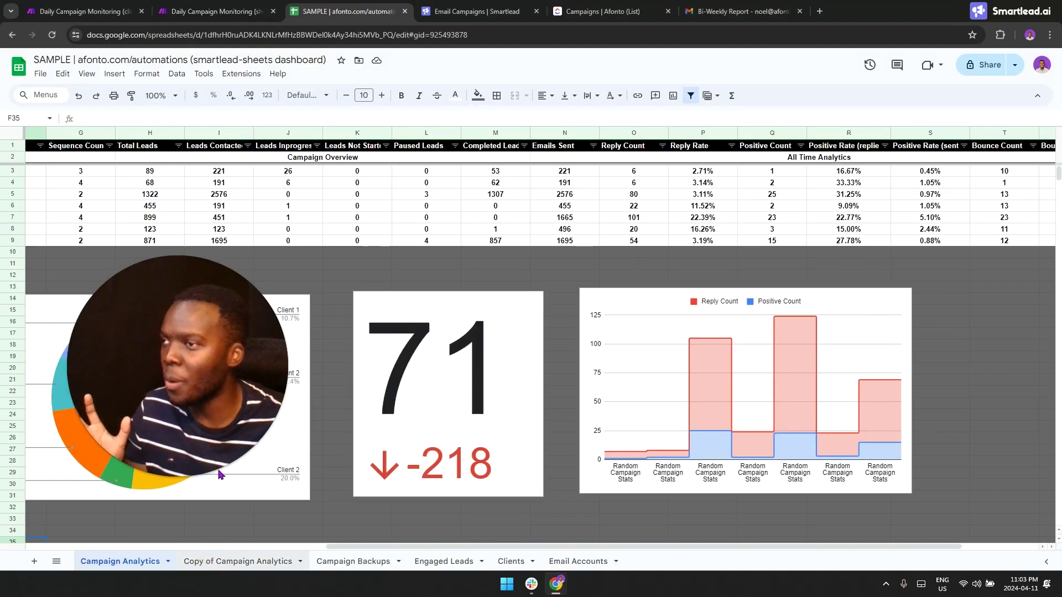
pyautogui.click(215, 562)
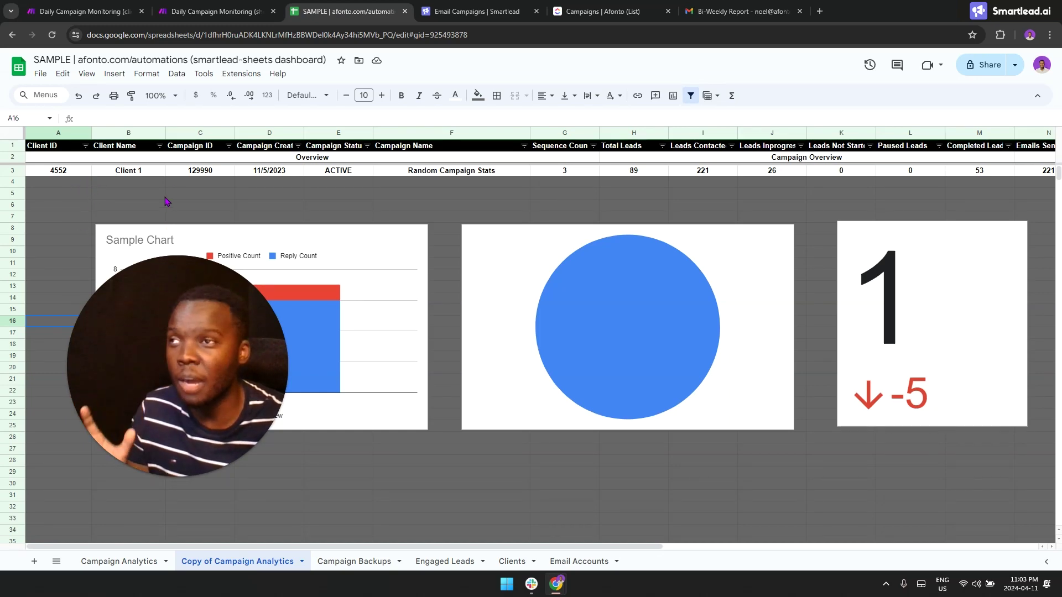
# Inspect campaign records 5 and 3 in the All Campaigns output, then open its GET request settings.
pyautogui.click(239, 11)
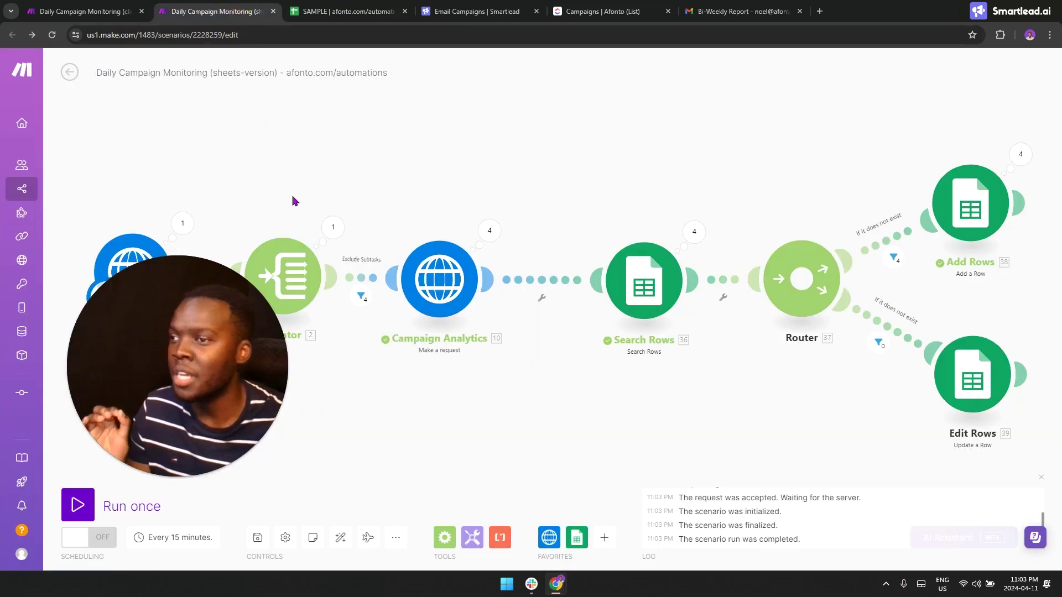
pyautogui.click(387, 178)
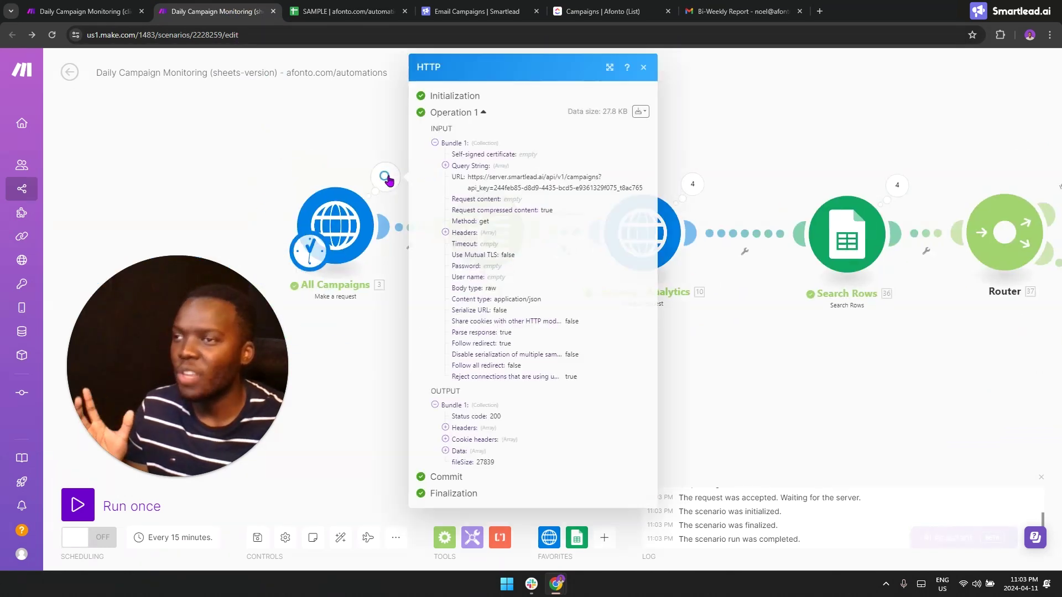
pyautogui.click(445, 452)
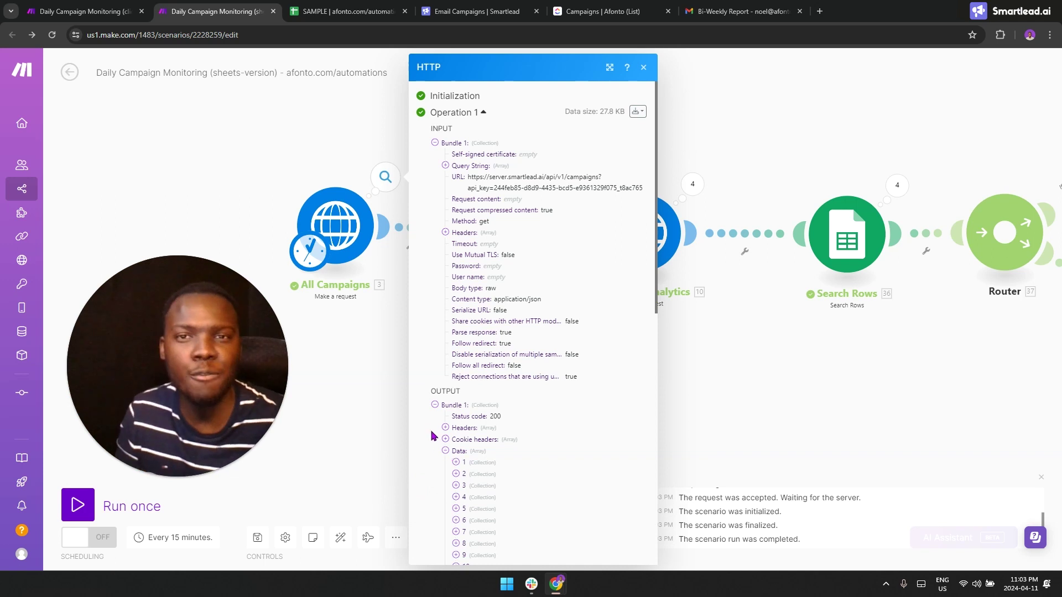
pyautogui.scroll(-2, 449, 393)
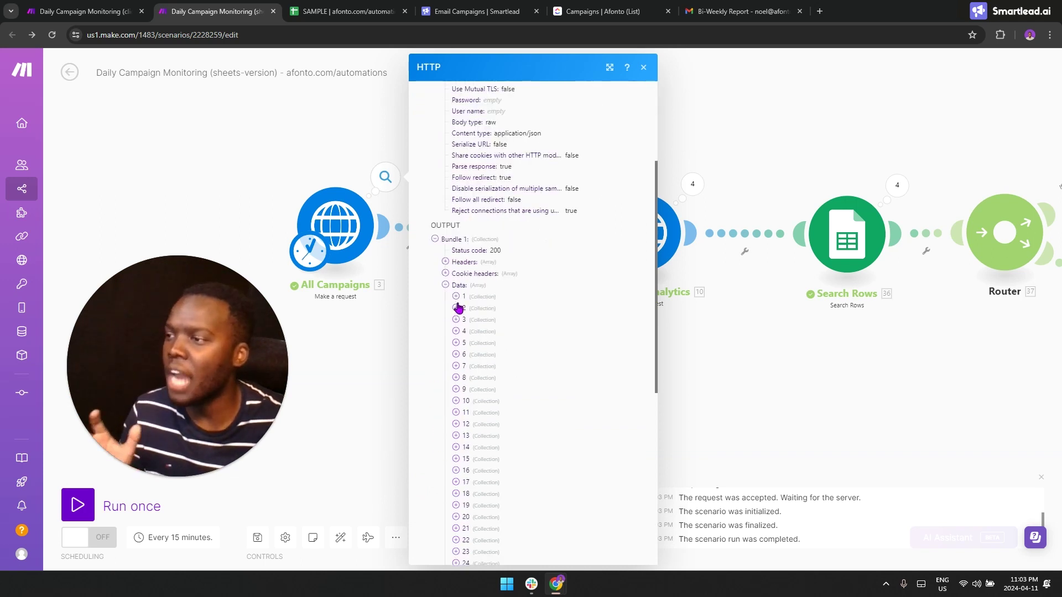
pyautogui.scroll(-1, 457, 308)
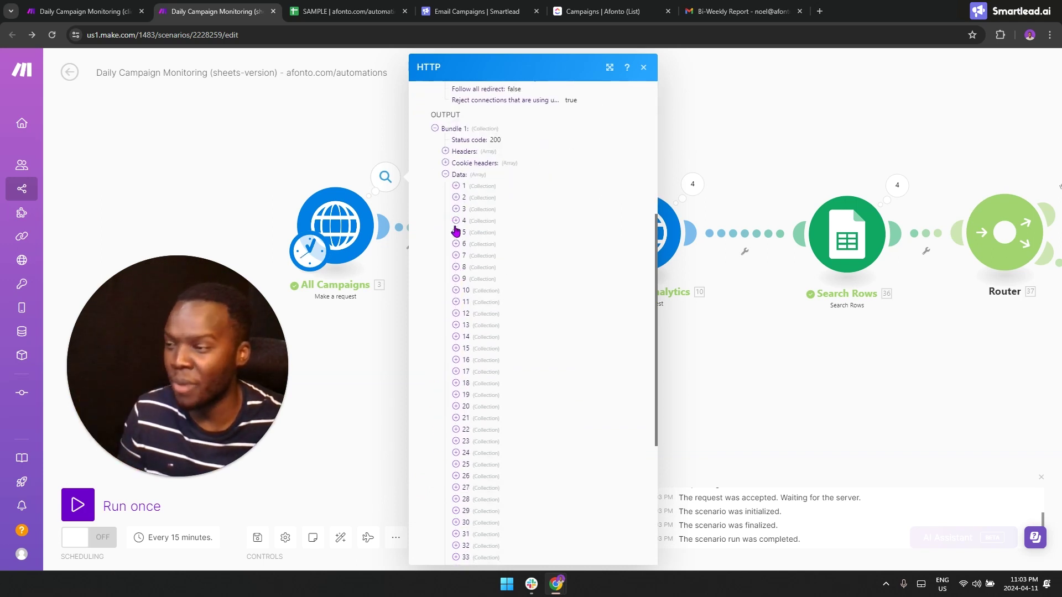
pyautogui.click(455, 232)
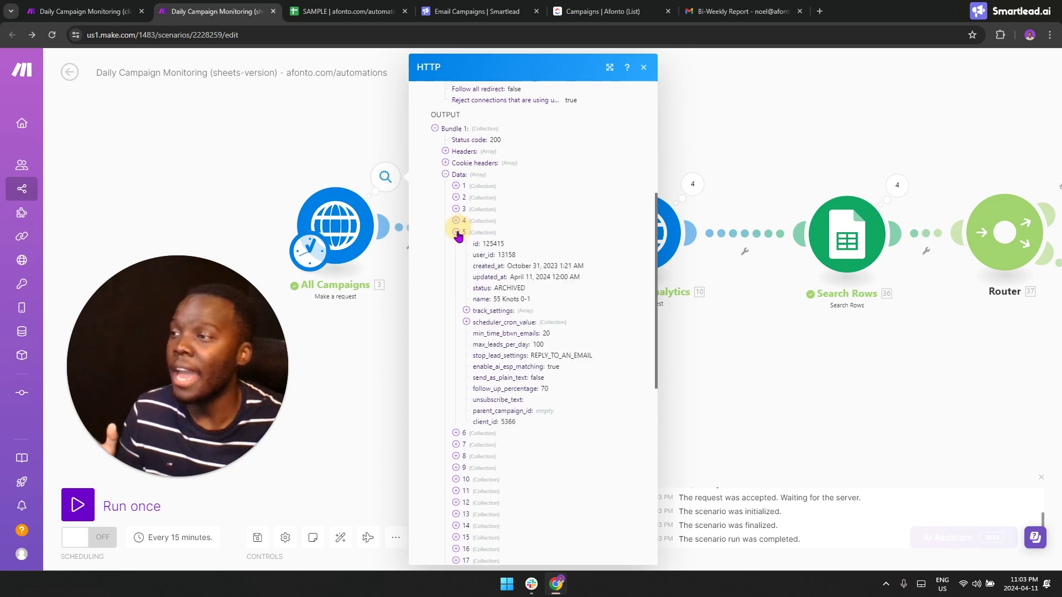
pyautogui.click(456, 210)
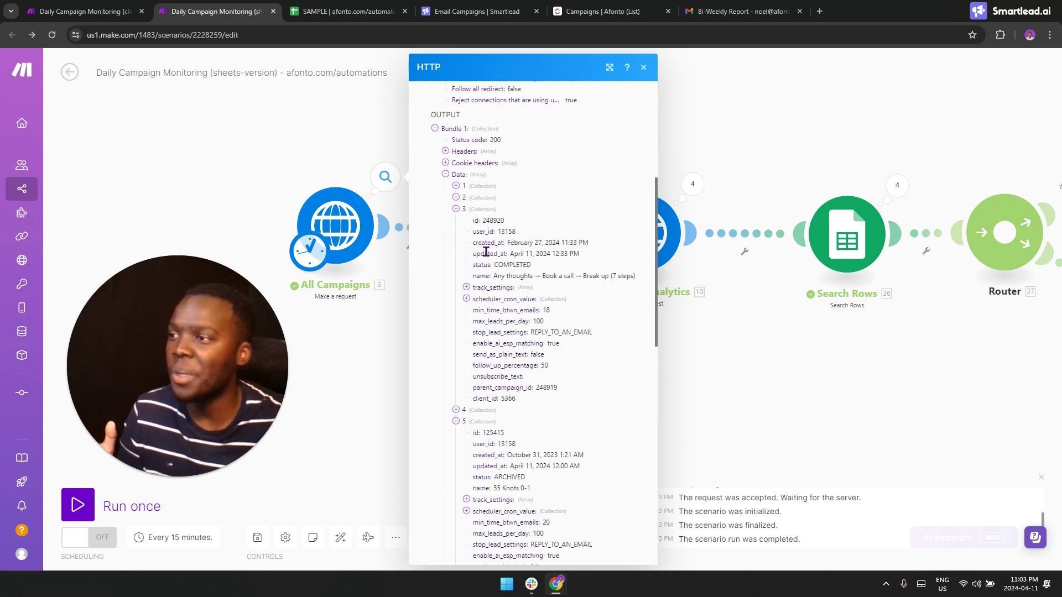
pyautogui.scroll(-1, 505, 428)
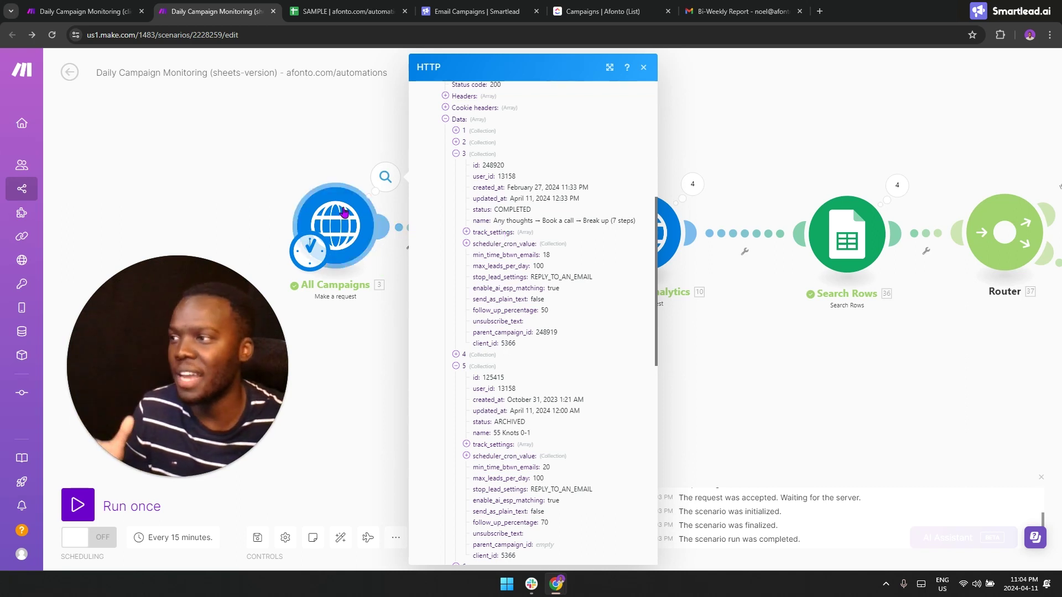
pyautogui.click(345, 214)
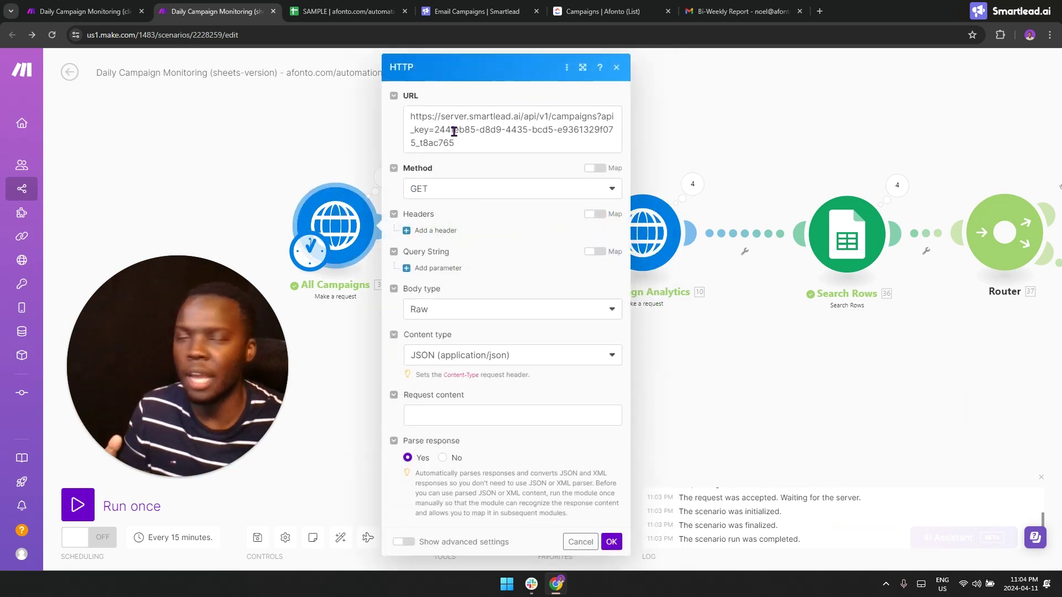
# Close the HTTP settings and show the Iterator looping over the Data array.
pyautogui.click(333, 325)
pyautogui.click(477, 253)
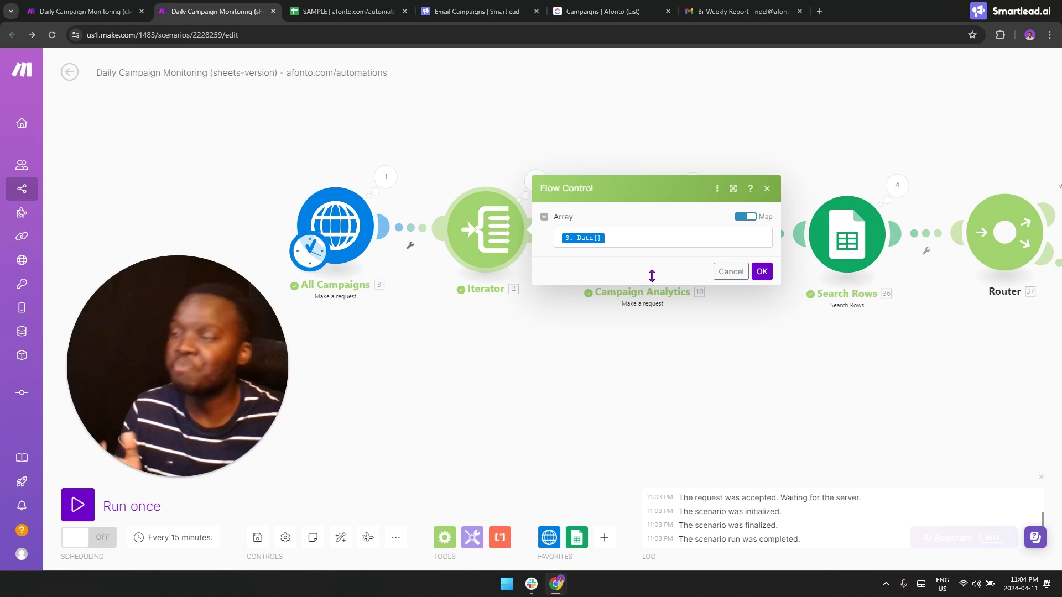
# Review the Exclude Subtasks filter (client_id 7048, no parent_campaign_id) and dismiss it unchanged.
pyautogui.click(635, 305)
pyautogui.click(570, 238)
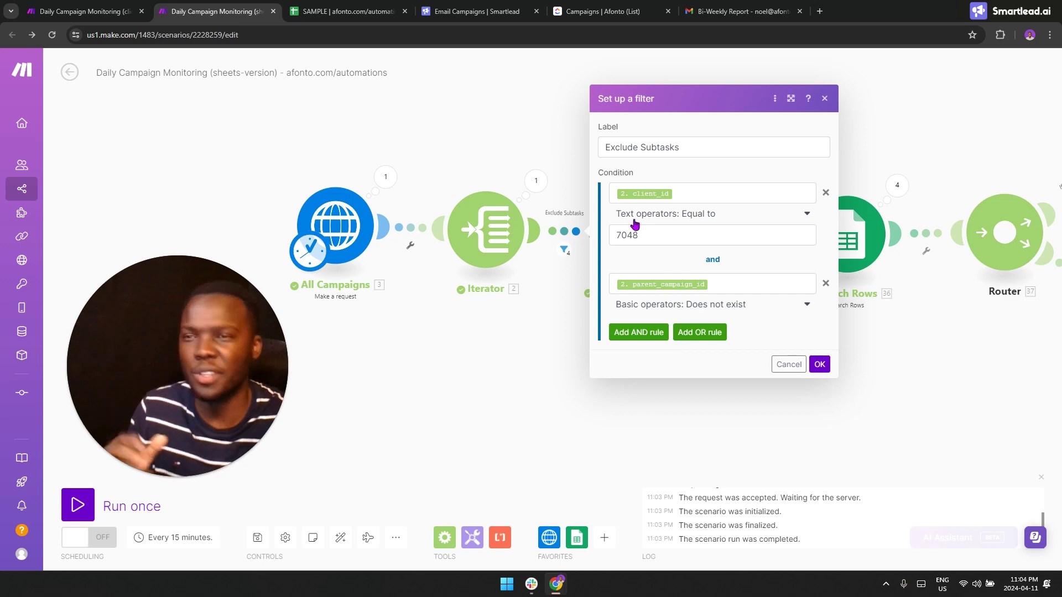
pyautogui.press('Escape')
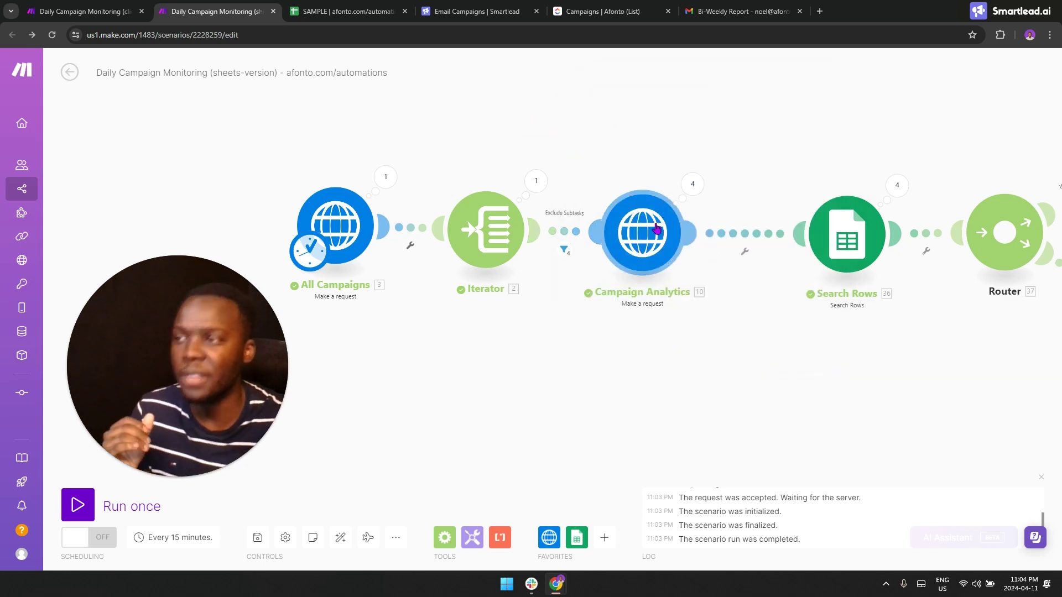
# Expand the second campaign's details in the All Campaigns output, then close the inspector.
pyautogui.click(653, 230)
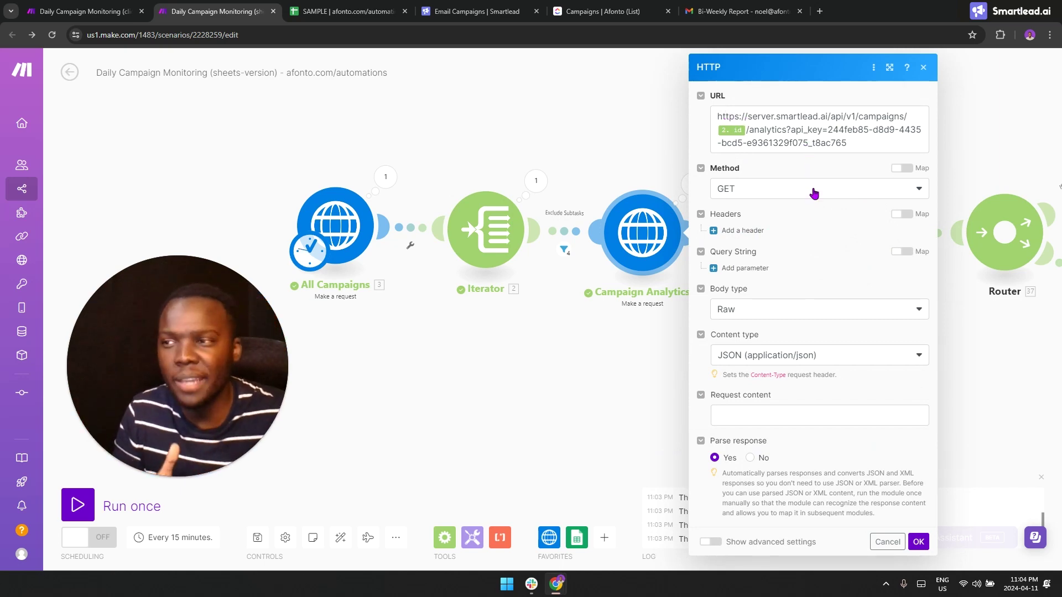
pyautogui.click(395, 187)
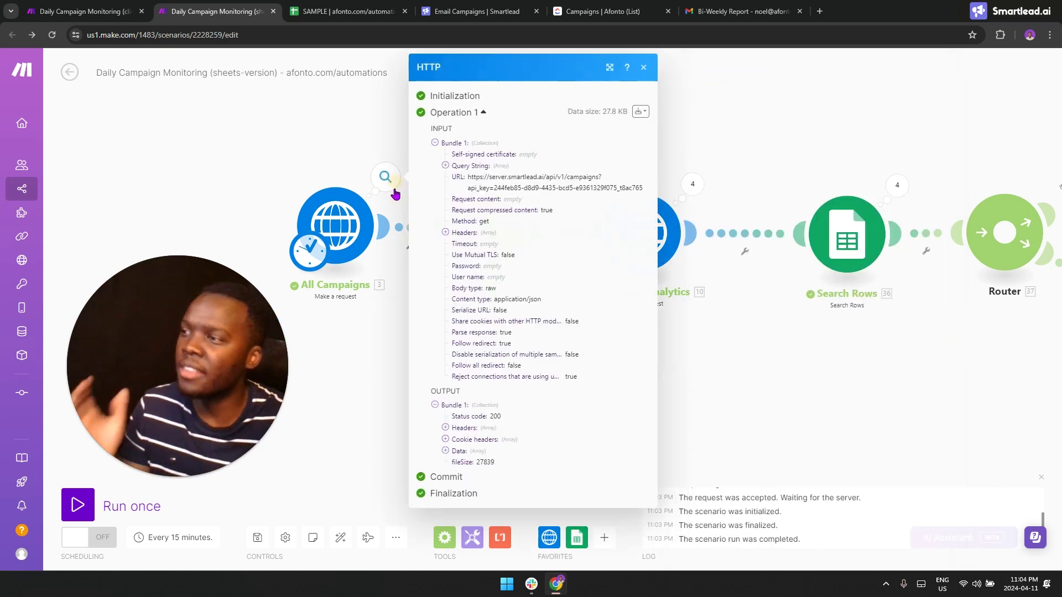
pyautogui.click(447, 453)
pyautogui.click(456, 474)
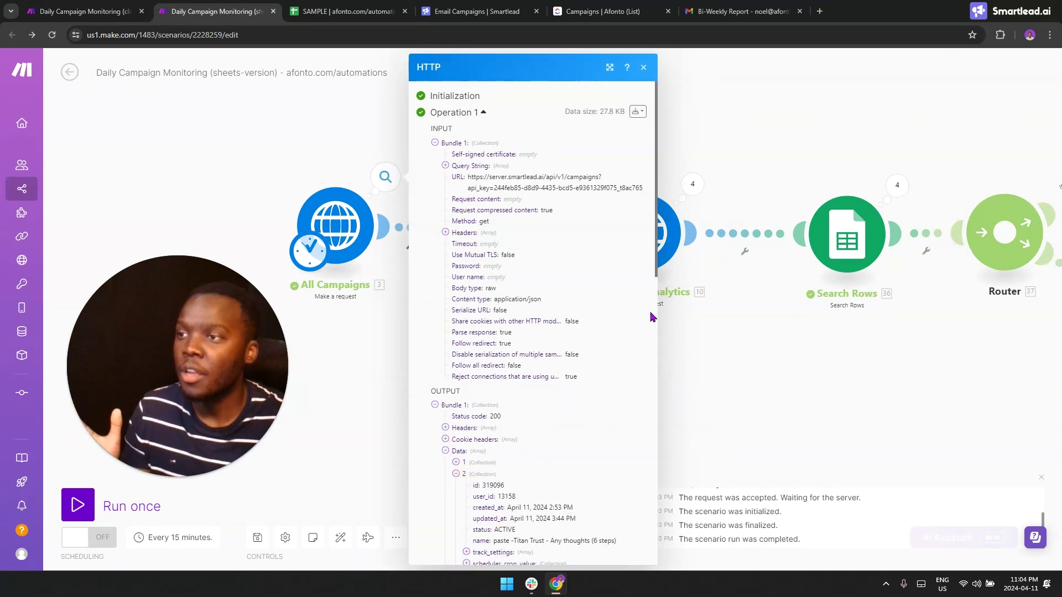
pyautogui.scroll(-3, 505, 436)
pyautogui.click(716, 321)
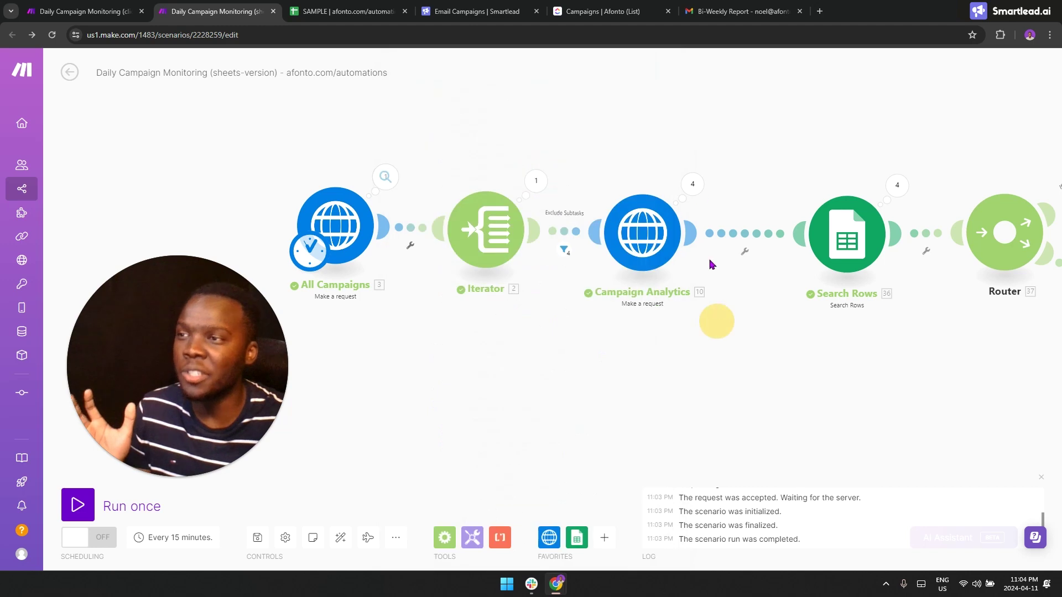
# Review campaign_lead_stats in Campaign Analytics operation 2 for campaign 195766, then view the Sheets dashboard.
pyautogui.click(693, 184)
pyautogui.click(787, 197)
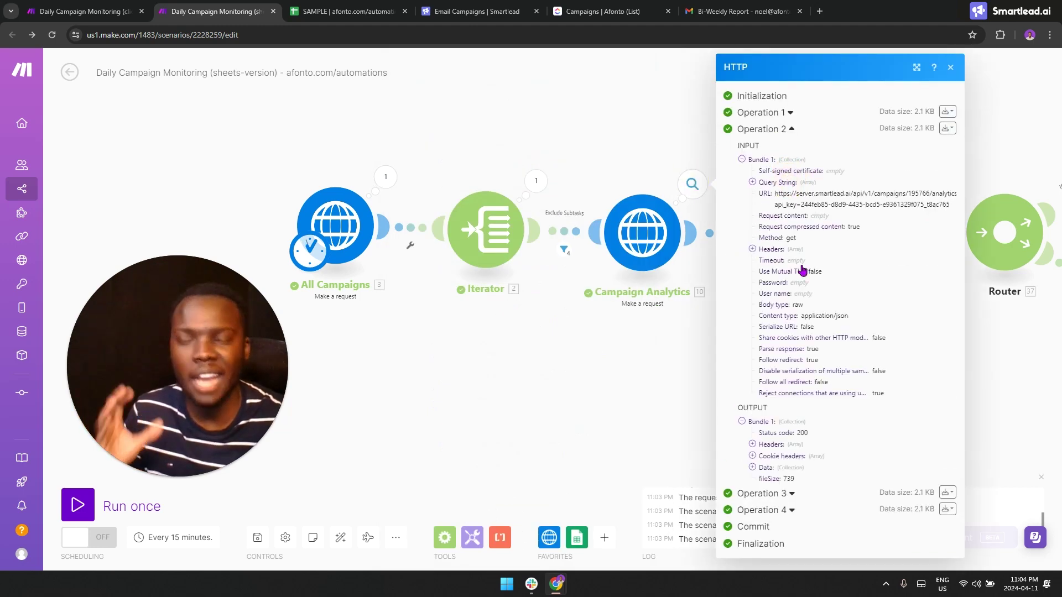
pyautogui.click(752, 467)
pyautogui.scroll(-5, 759, 373)
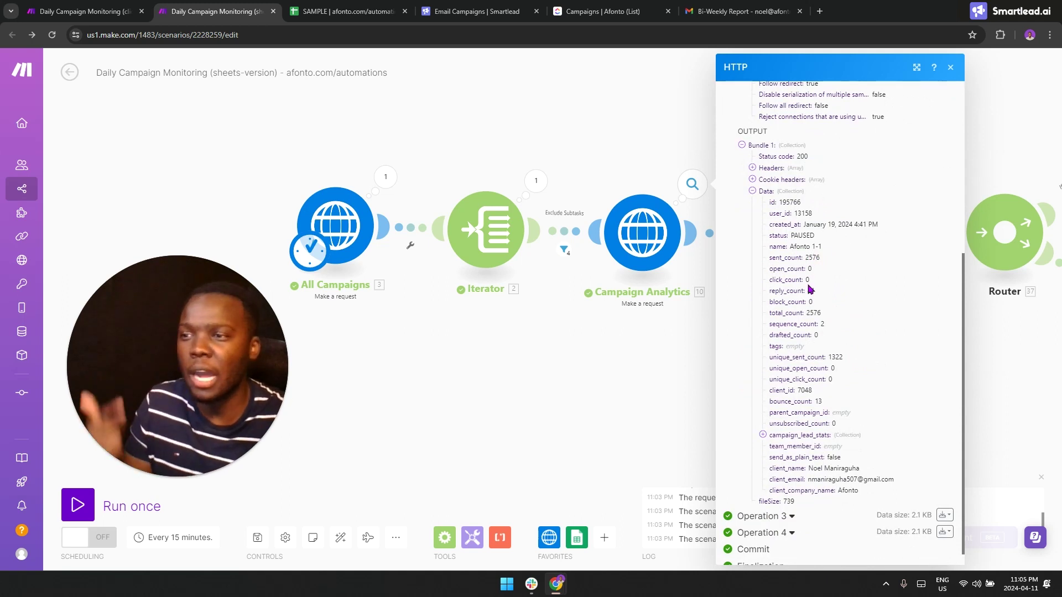
pyautogui.click(762, 435)
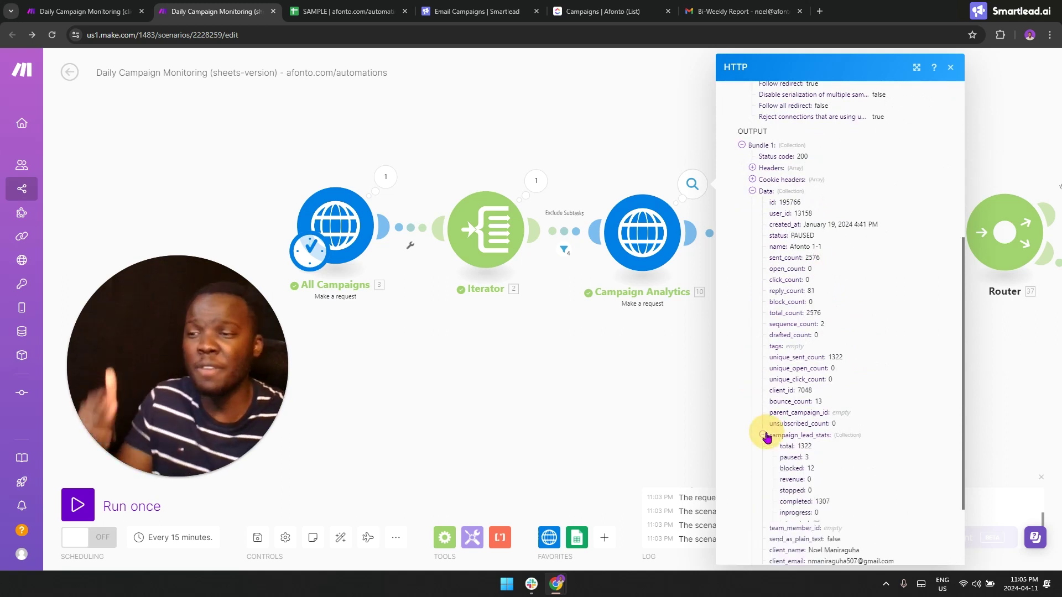
pyautogui.scroll(-2, 800, 411)
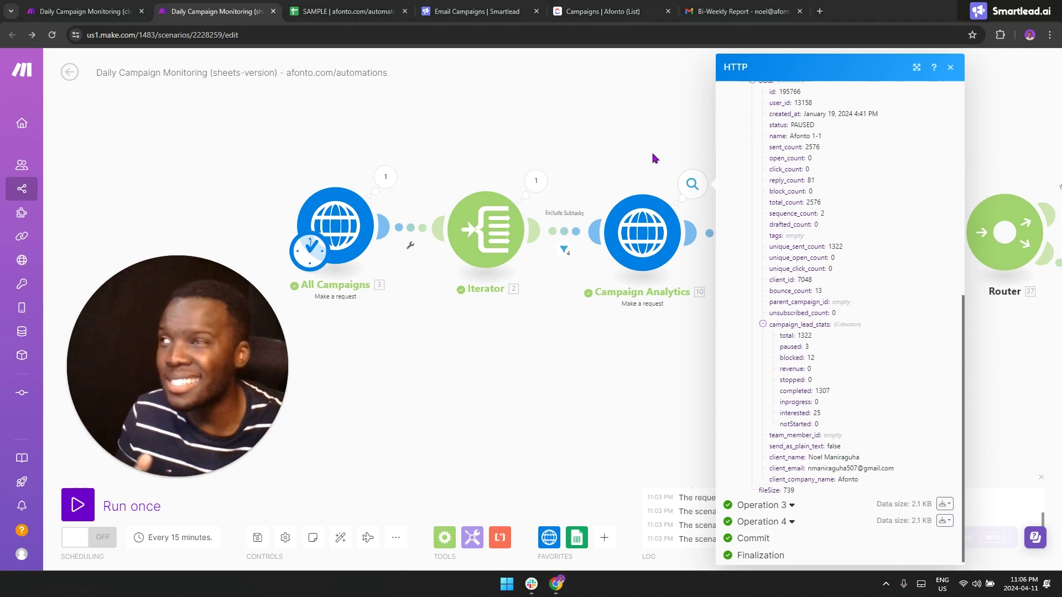
pyautogui.scroll(2, 799, 139)
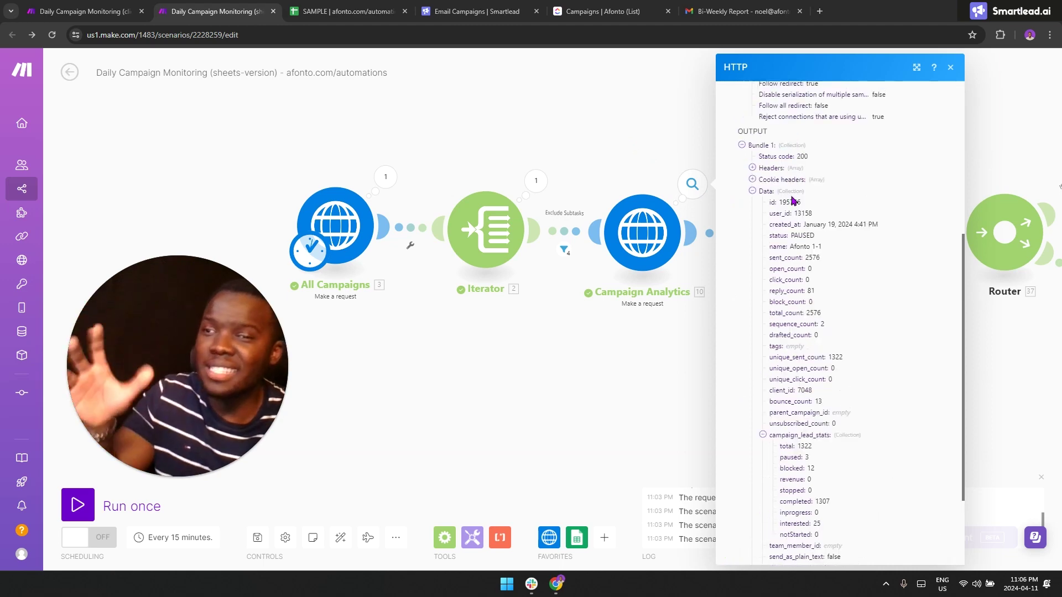
pyautogui.scroll(-2, 816, 210)
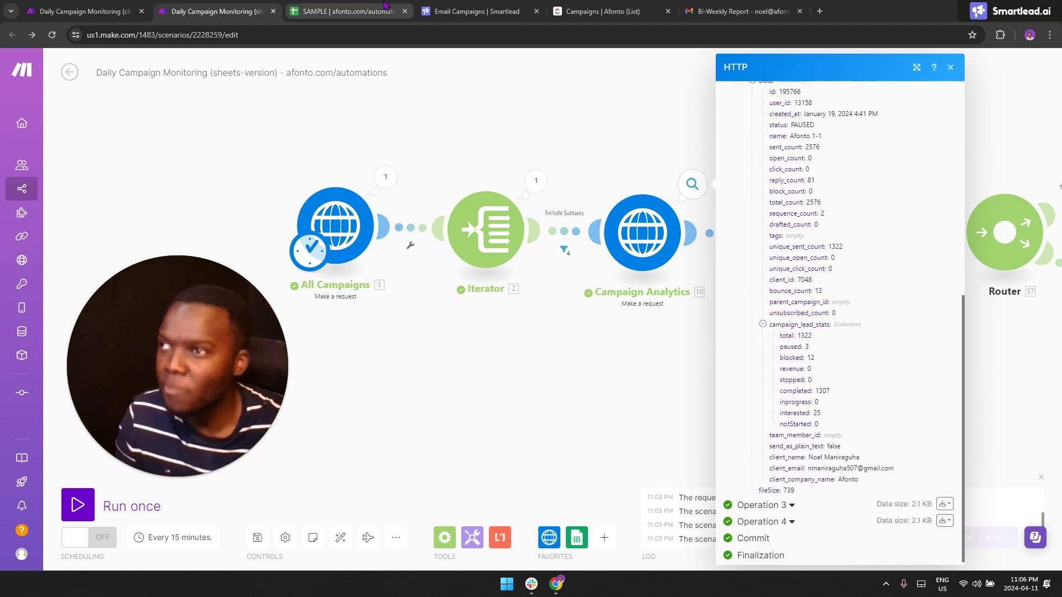
pyautogui.click(357, 11)
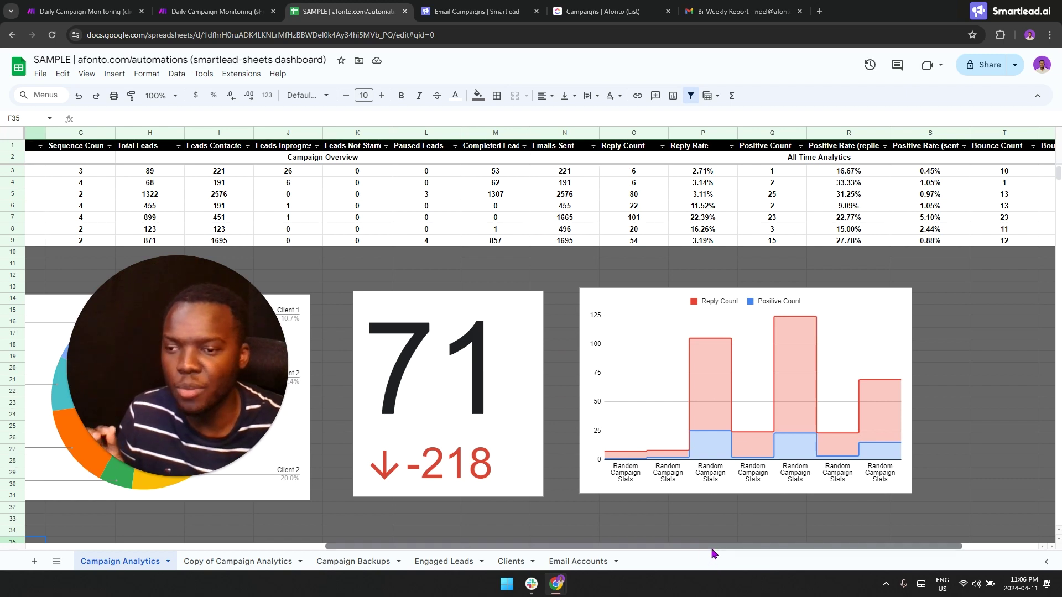
pyautogui.hscroll(3, 711, 548)
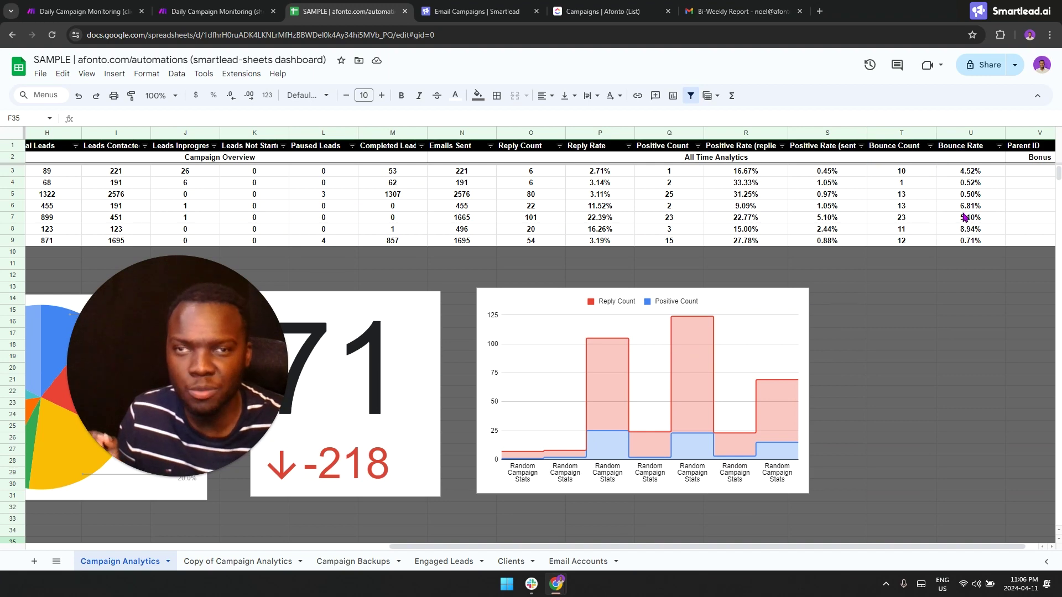
# Reveal the Positive Rate formula in R3 and the Bounce Rate formula in U3.
pyautogui.click(758, 174)
pyautogui.doubleClick(745, 170)
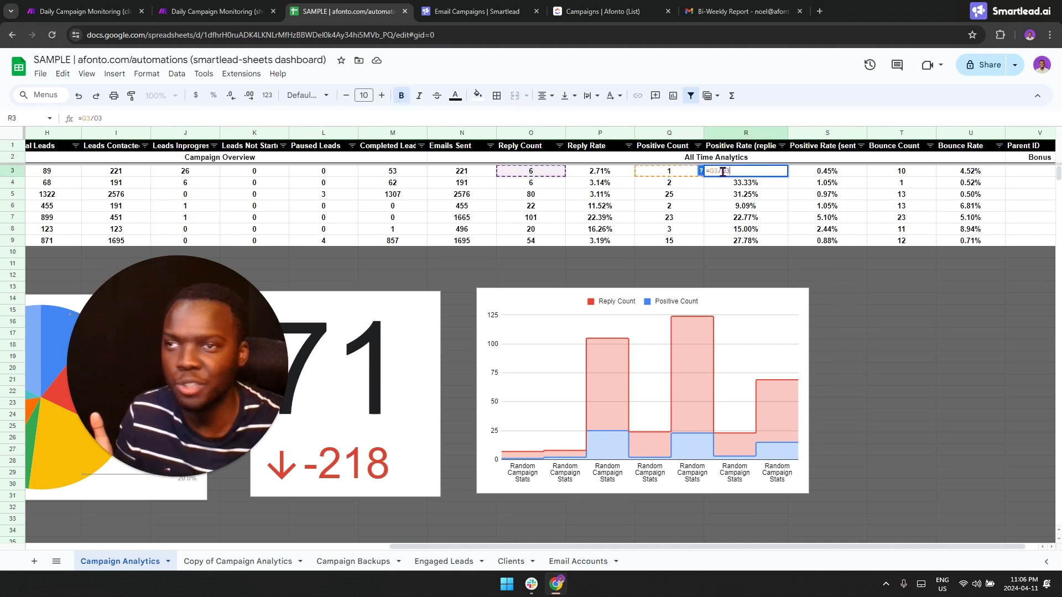
pyautogui.doubleClick(962, 172)
# Close the analytics inspector and pan to the Add Rows and Edit Rows branches.
pyautogui.click(186, 5)
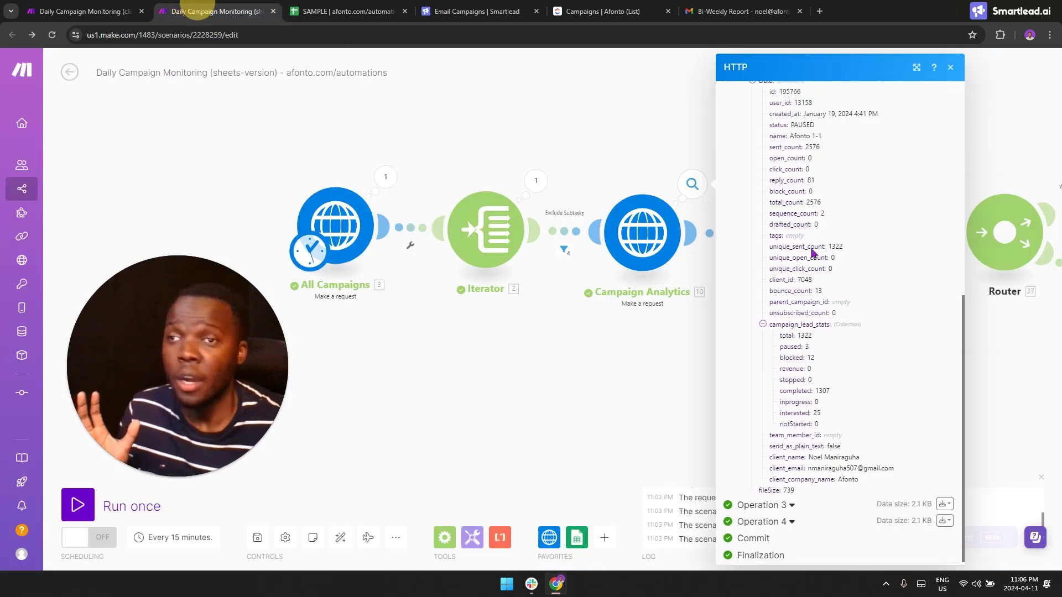
pyautogui.click(657, 318)
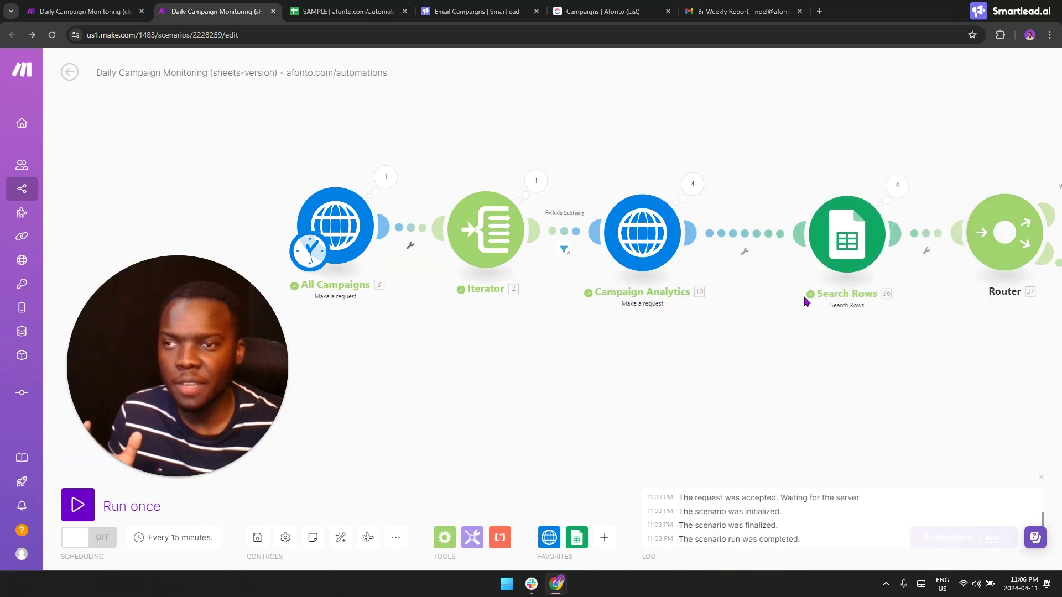
pyautogui.moveTo(871, 301); pyautogui.dragTo(570, 283)
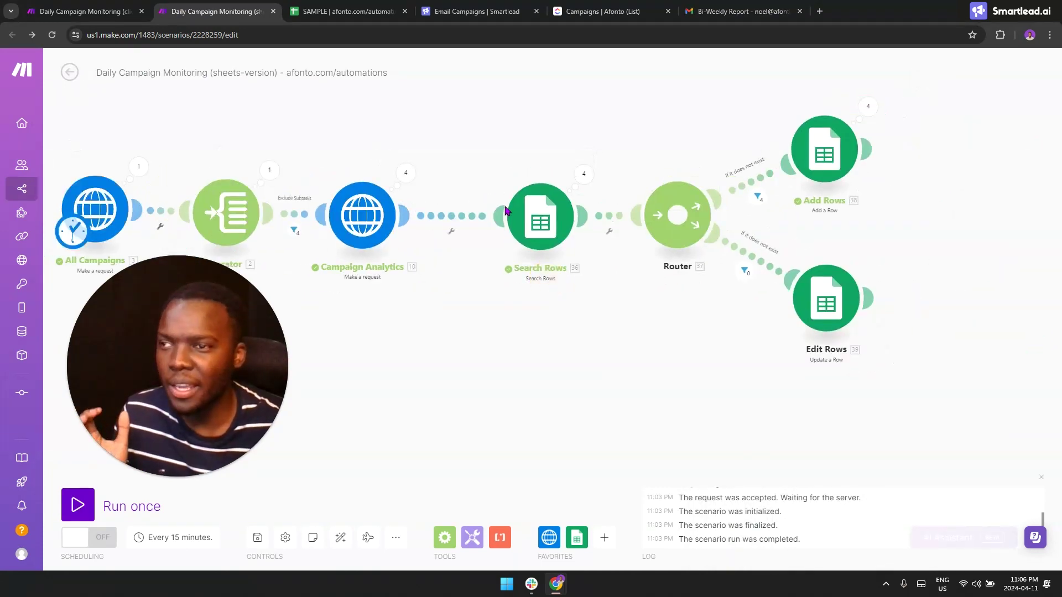
pyautogui.click(324, 11)
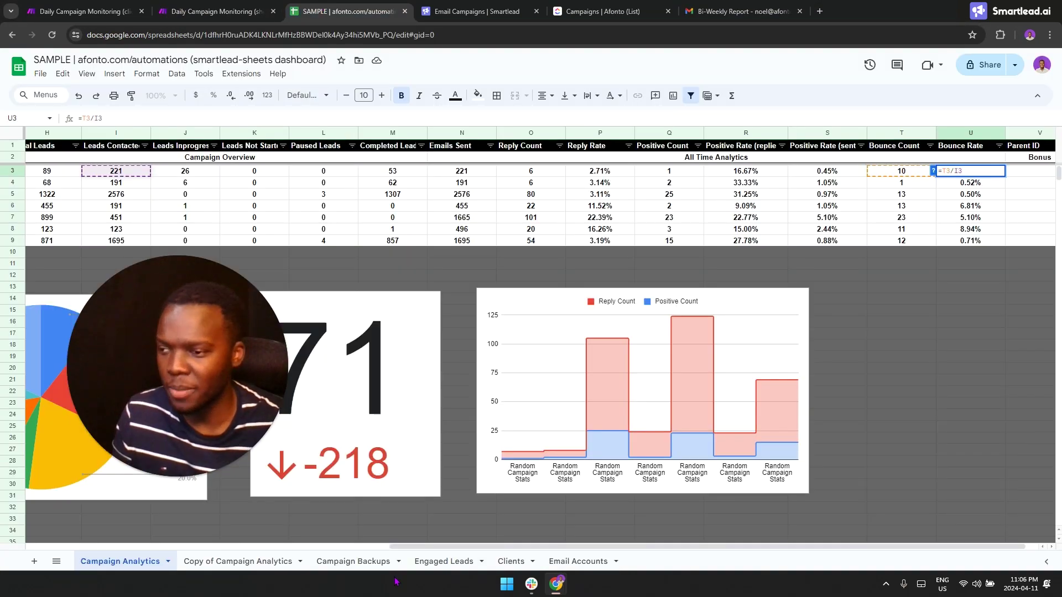
pyautogui.moveTo(404, 546); pyautogui.dragTo(45, 547)
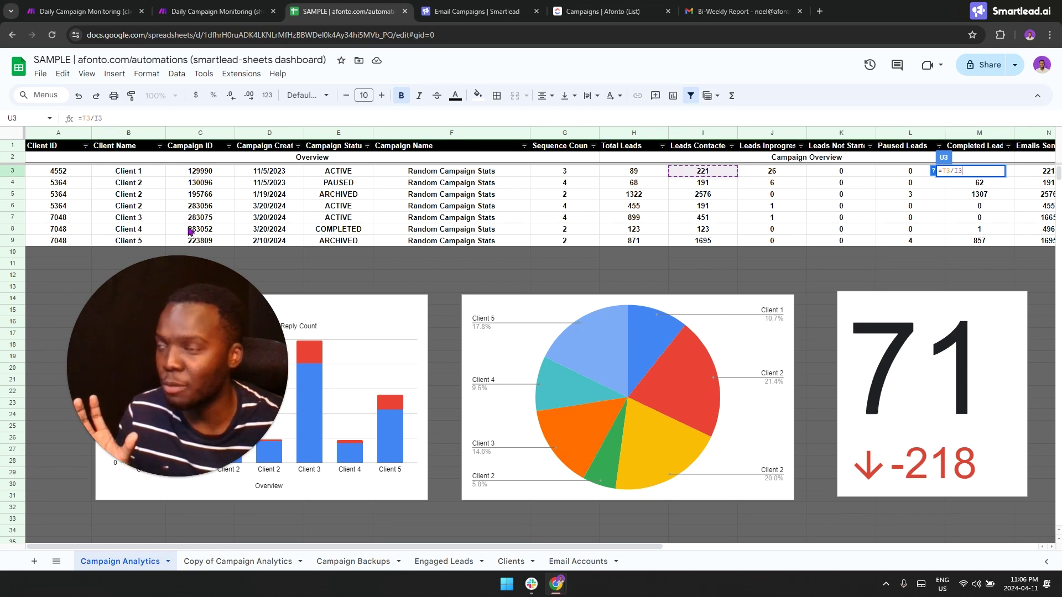
pyautogui.click(216, 11)
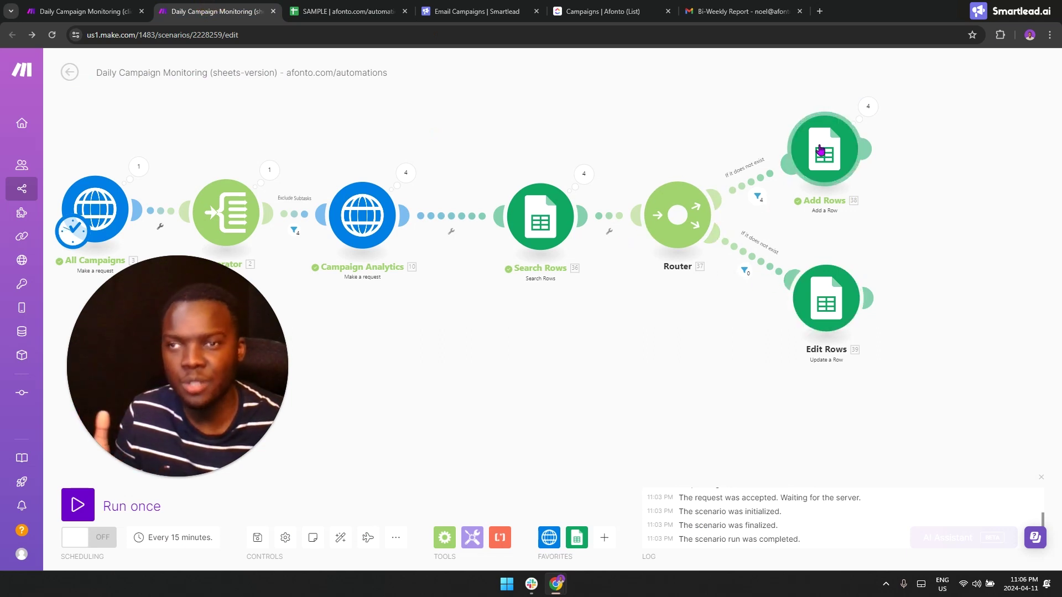
pyautogui.click(349, 11)
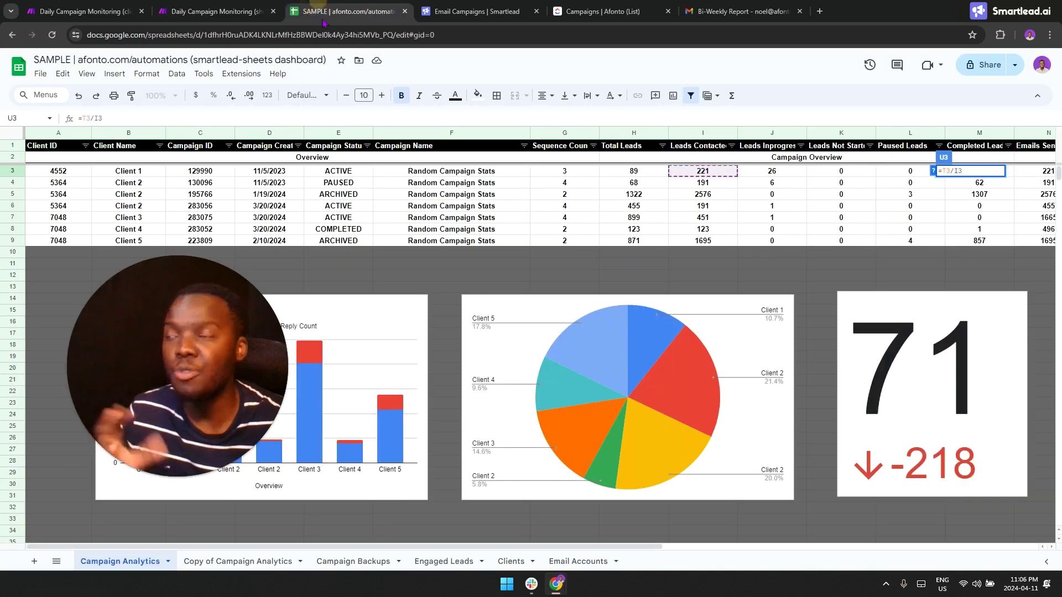
pyautogui.click(257, 564)
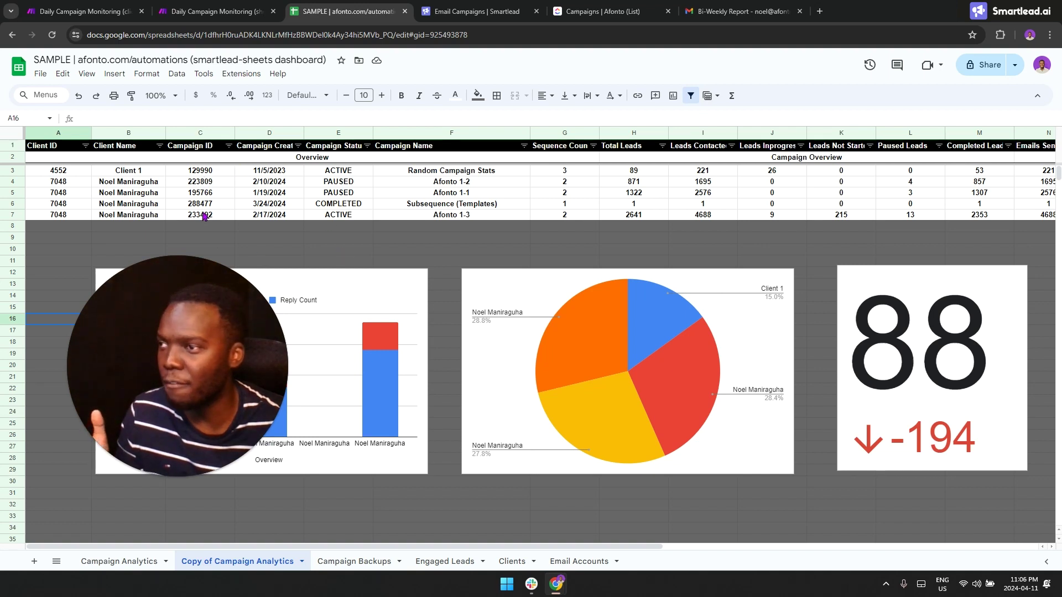
pyautogui.click(218, 11)
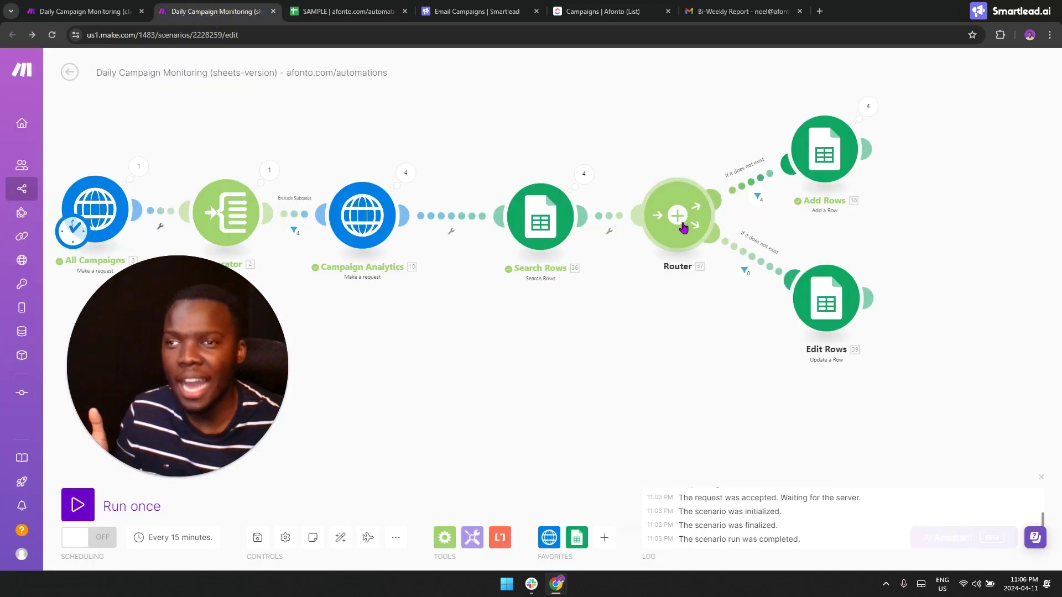
# Check the filter, Search Rows and Edit Rows settings, ending on Add Rows' Reply Rate, Bounce Rate mappings.
pyautogui.click(755, 198)
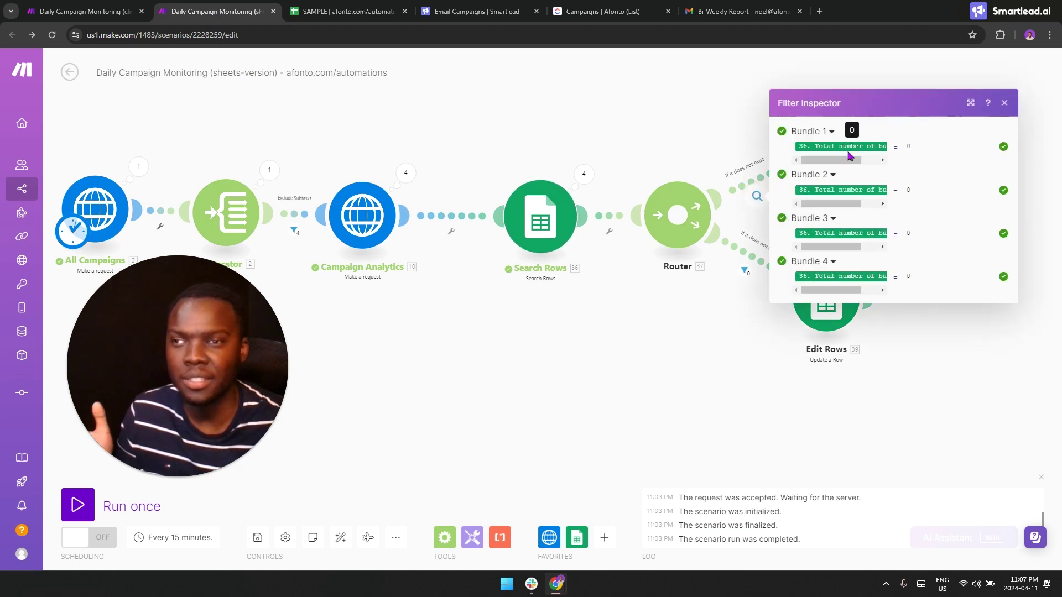
pyautogui.click(548, 222)
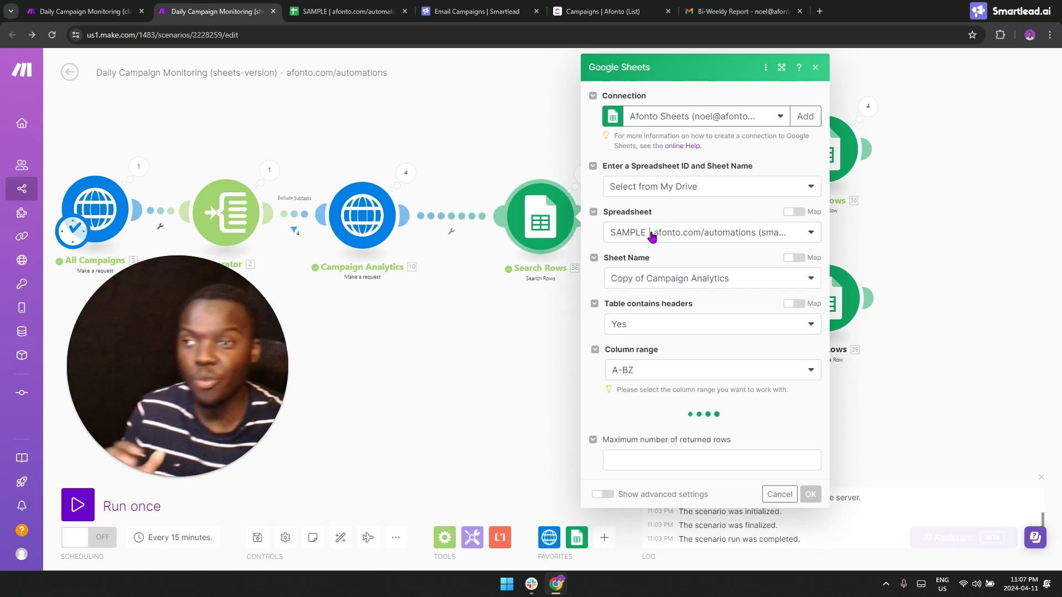
pyautogui.scroll(-2, 661, 280)
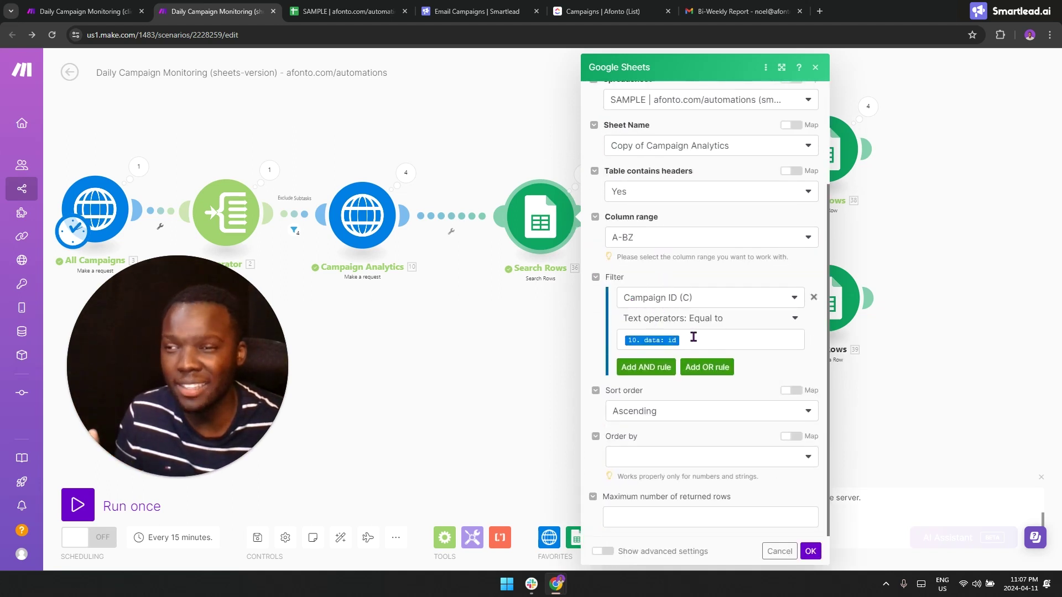
pyautogui.click(937, 249)
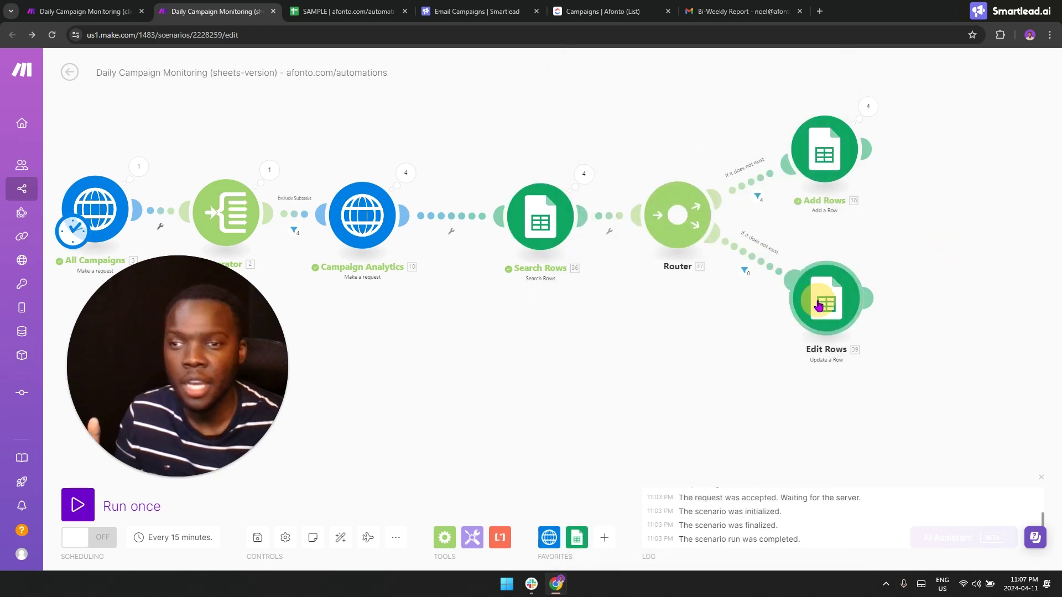
pyautogui.click(826, 298)
pyautogui.click(822, 166)
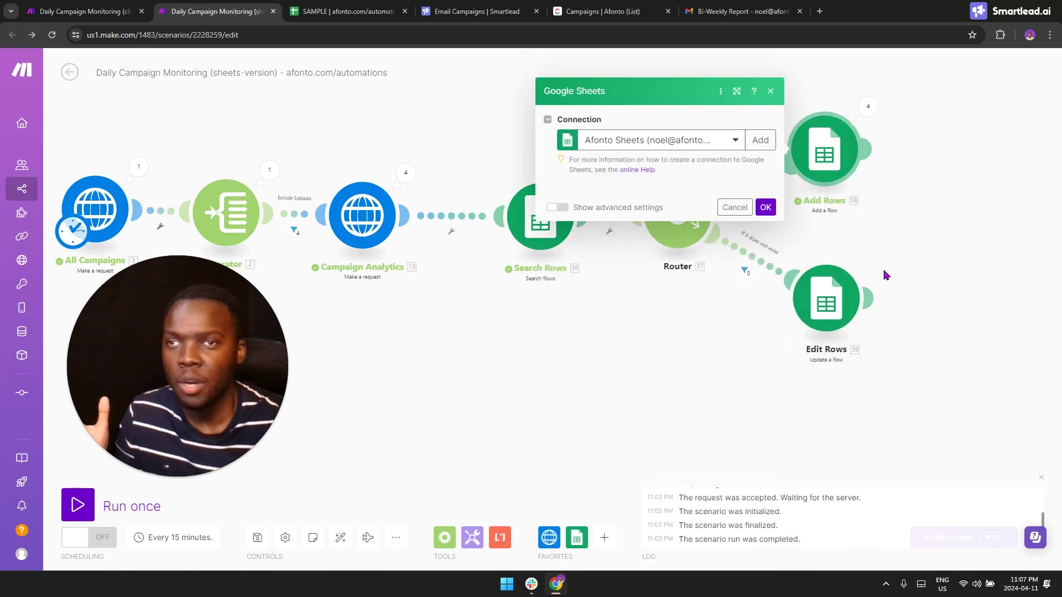
pyautogui.scroll(-1, 697, 298)
pyautogui.scroll(-2, 660, 302)
pyautogui.scroll(-3, 651, 282)
pyautogui.scroll(-2, 641, 237)
pyautogui.scroll(-1, 643, 238)
pyautogui.scroll(-2, 651, 238)
pyautogui.scroll(-2, 654, 239)
pyautogui.scroll(-1, 655, 239)
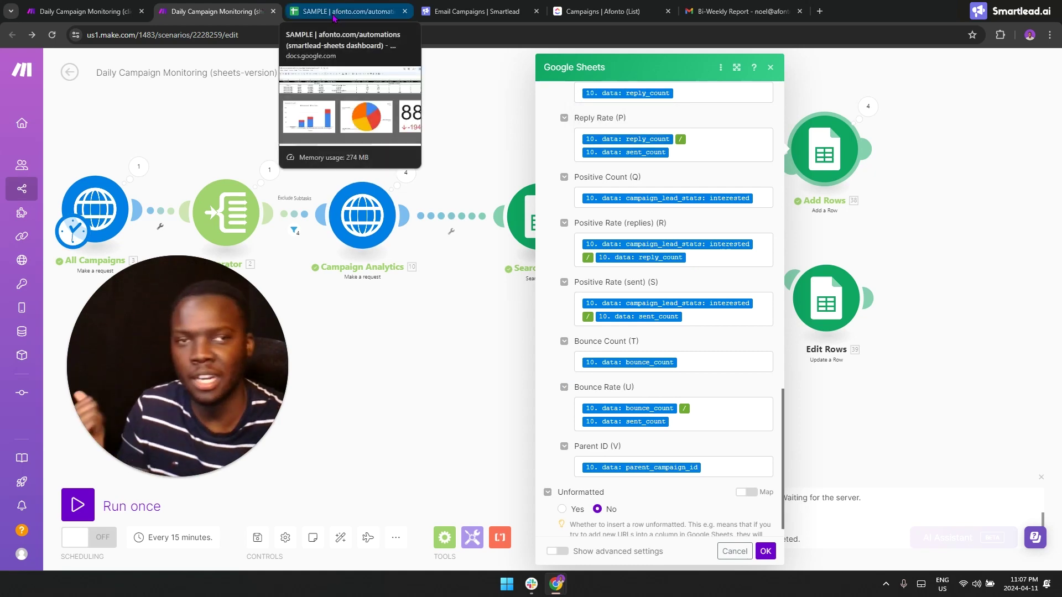
pyautogui.scroll(-1, 655, 201)
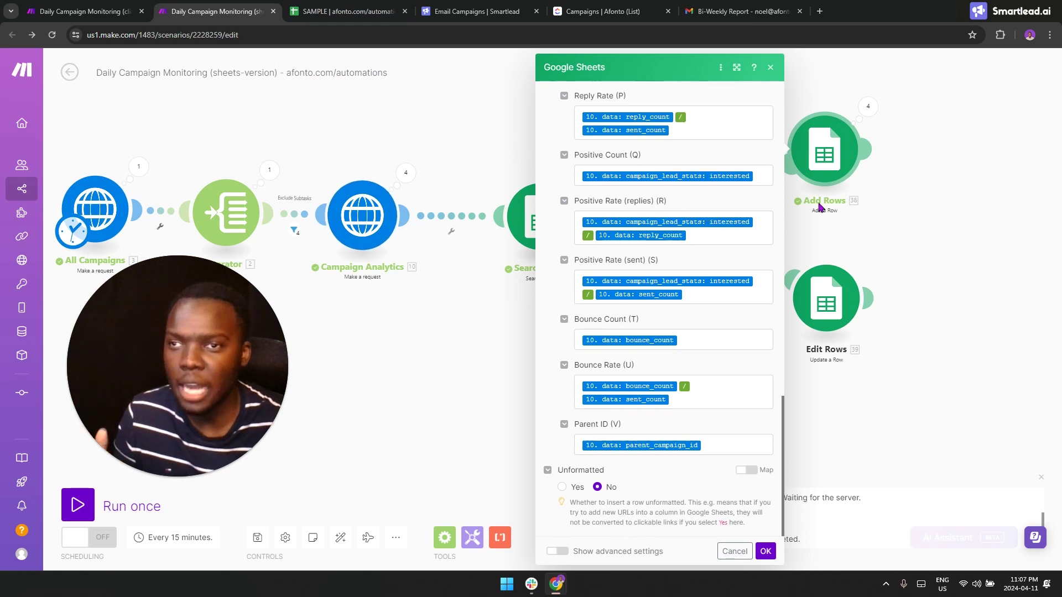
# Replace the Afonto 1-2 campaign name in SAMPLE cell F4 with placeholder text.
pyautogui.click(483, 99)
pyautogui.click(352, 11)
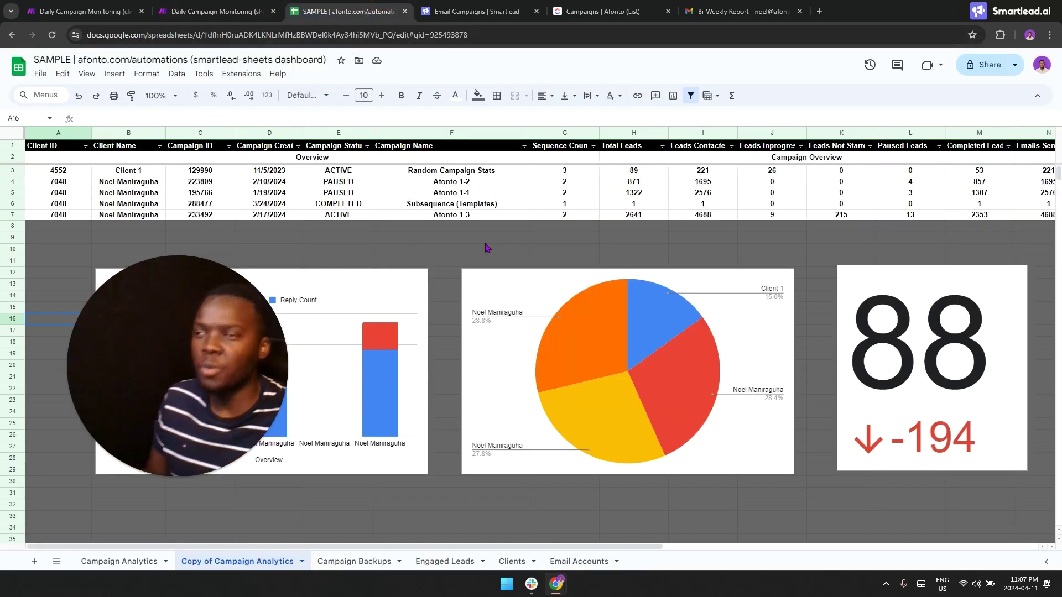
pyautogui.click(462, 184)
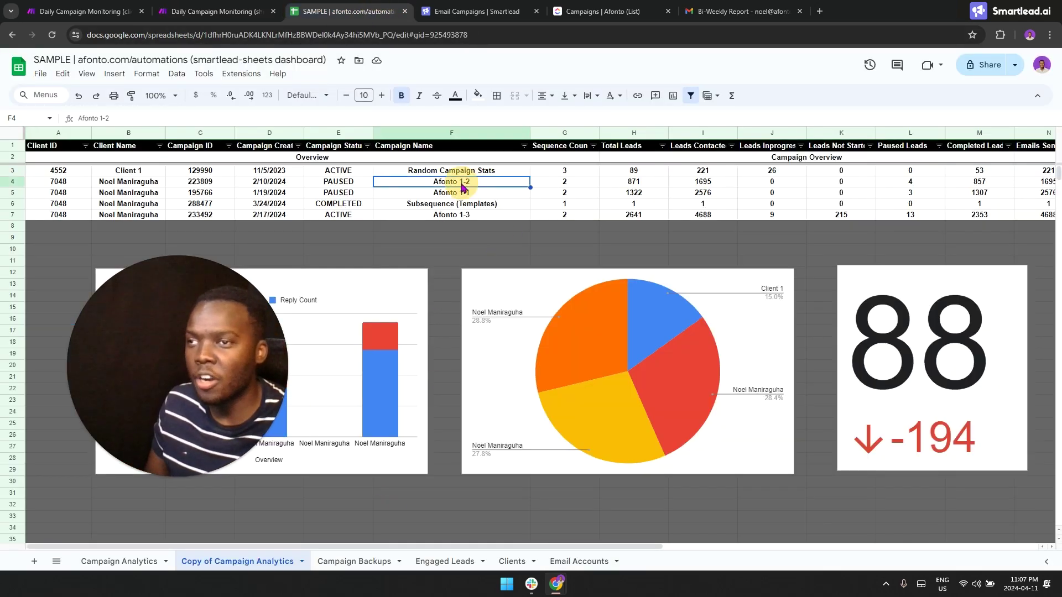
pyautogui.doubleClick(643, 184)
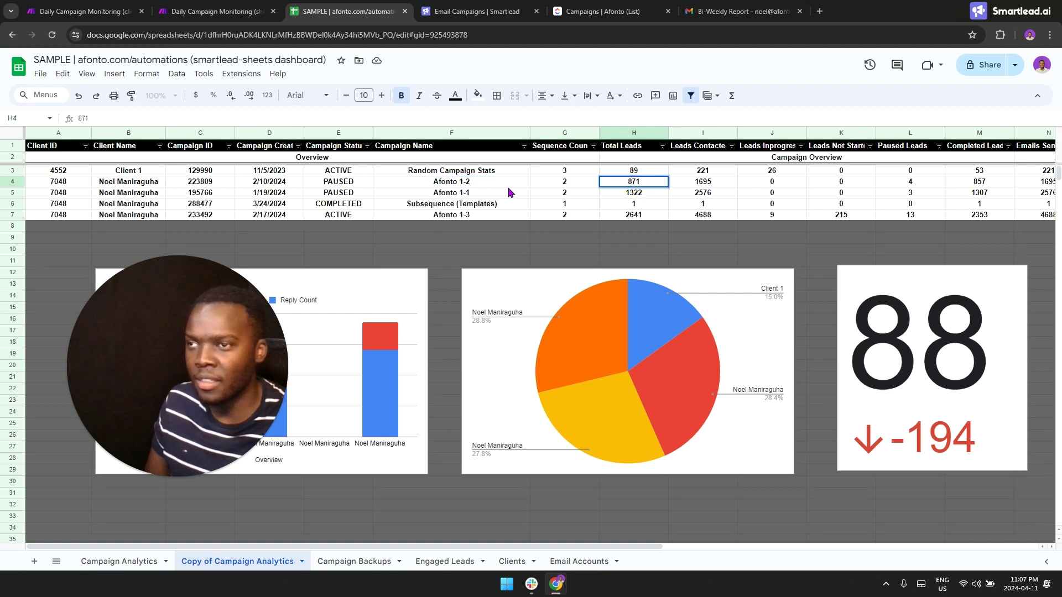
pyautogui.click(487, 183)
pyautogui.doubleClick(484, 182)
pyautogui.write('gjkdfhgf')
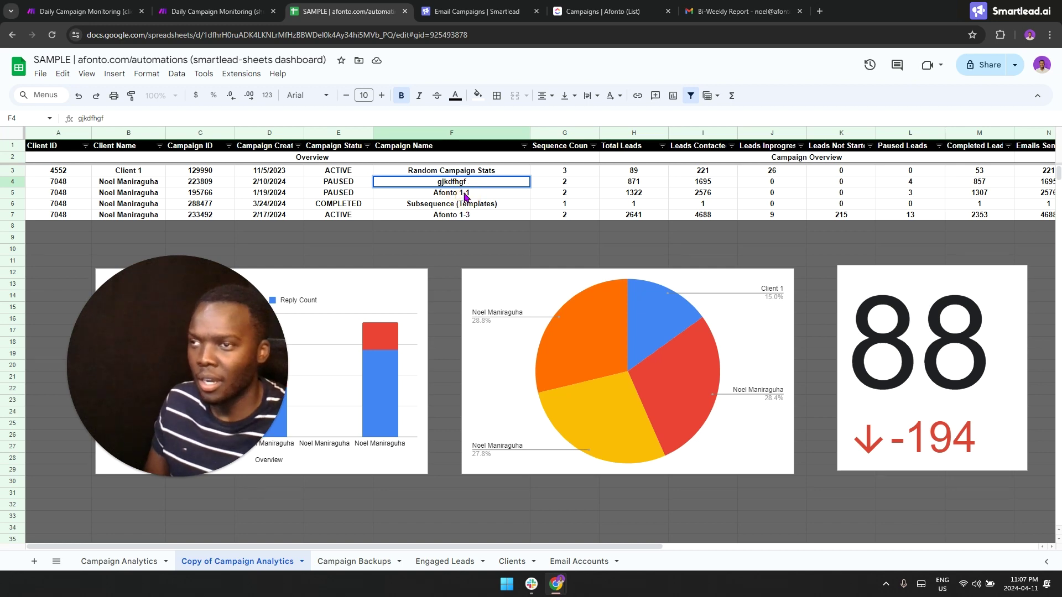
pyautogui.click(461, 212)
pyautogui.click(211, 12)
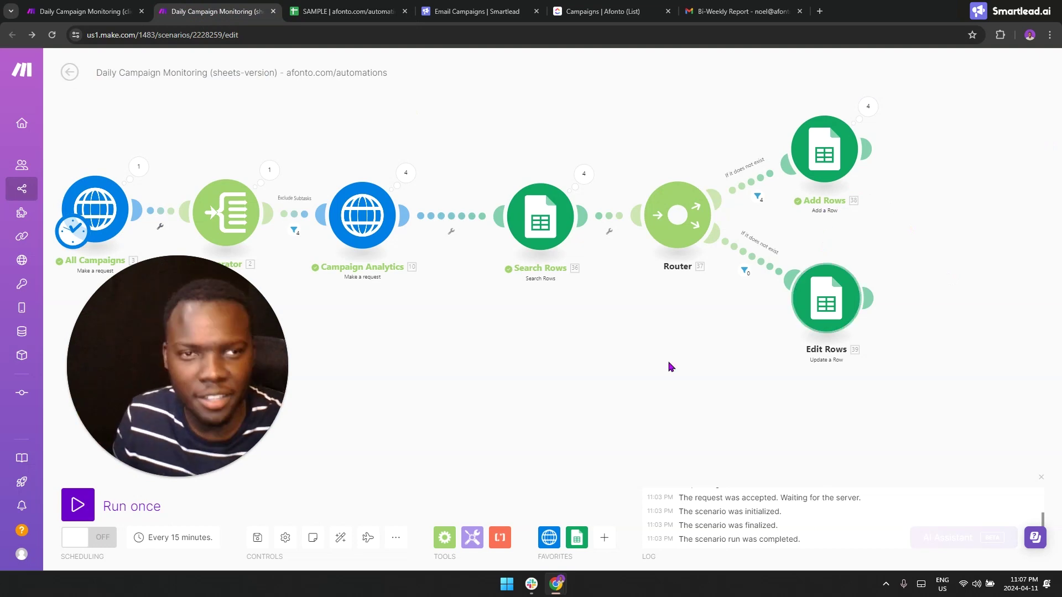
# Run the sheets-version scenario once and confirm cell F4 reads Afonto 1-2 again.
pyautogui.click(77, 506)
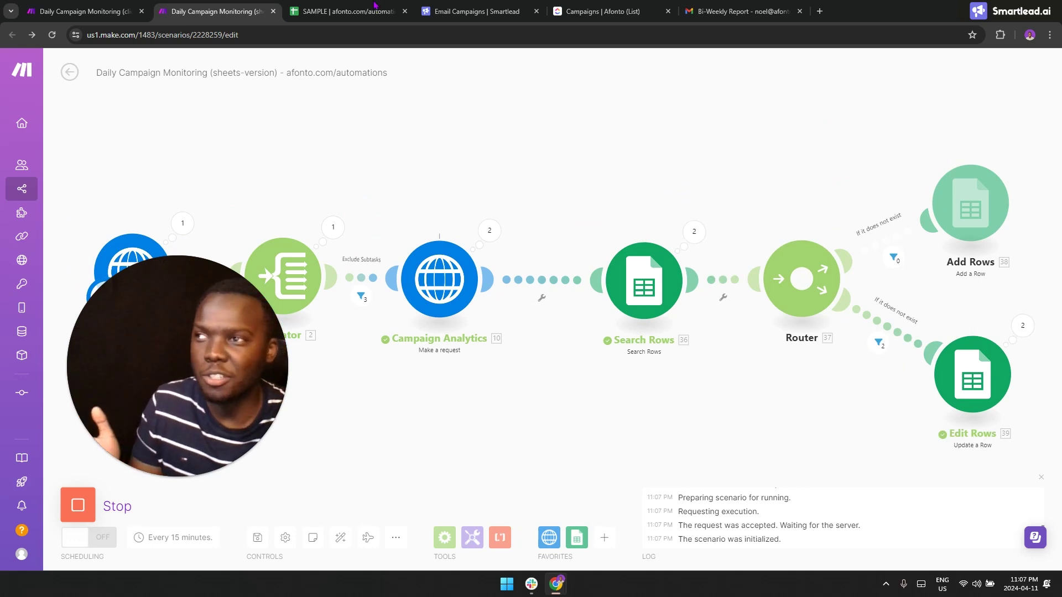
pyautogui.click(357, 11)
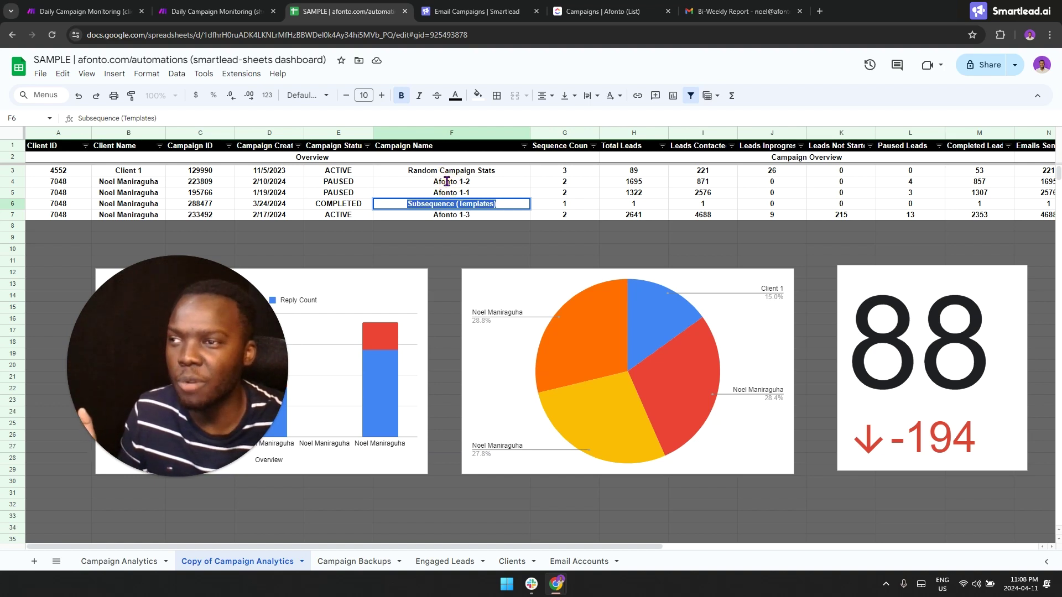
pyautogui.doubleClick(449, 181)
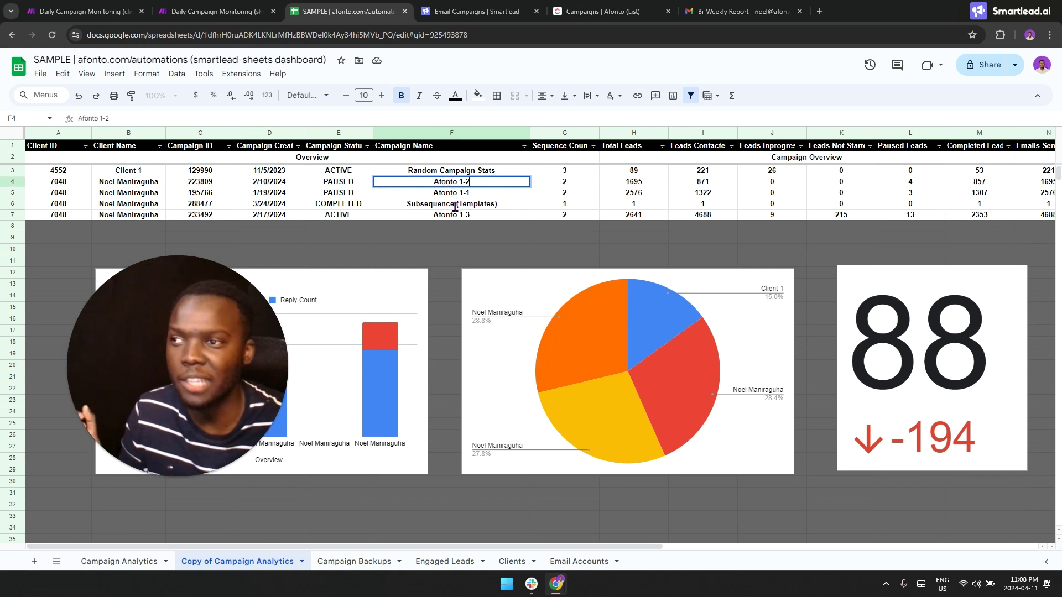
pyautogui.click(253, 7)
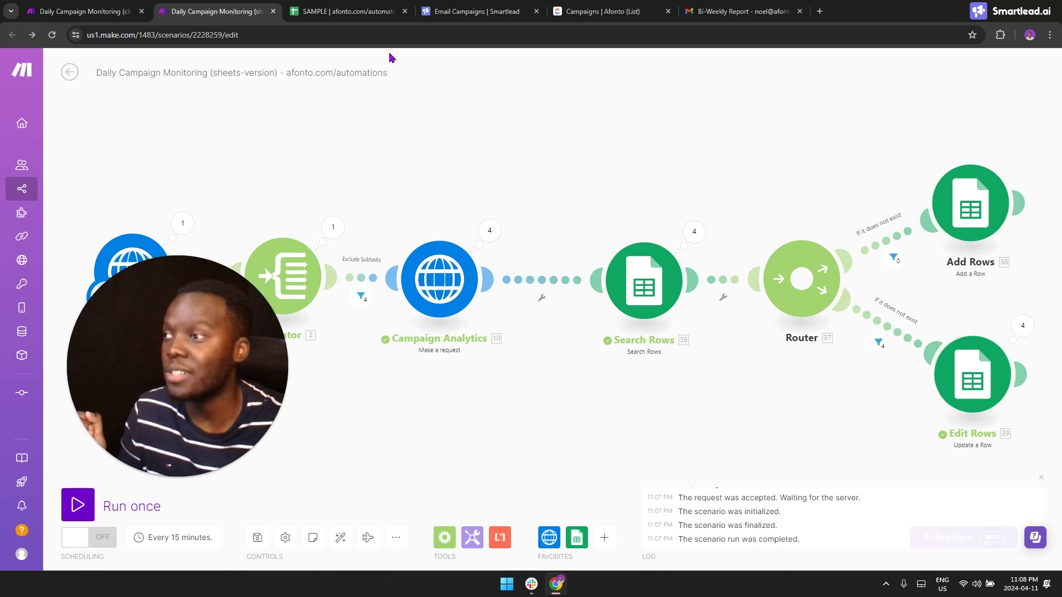
# Review the ClickUp Campaigns list of paused and active Afonto tasks with synced stats.
pyautogui.click(367, 12)
pyautogui.click(586, 9)
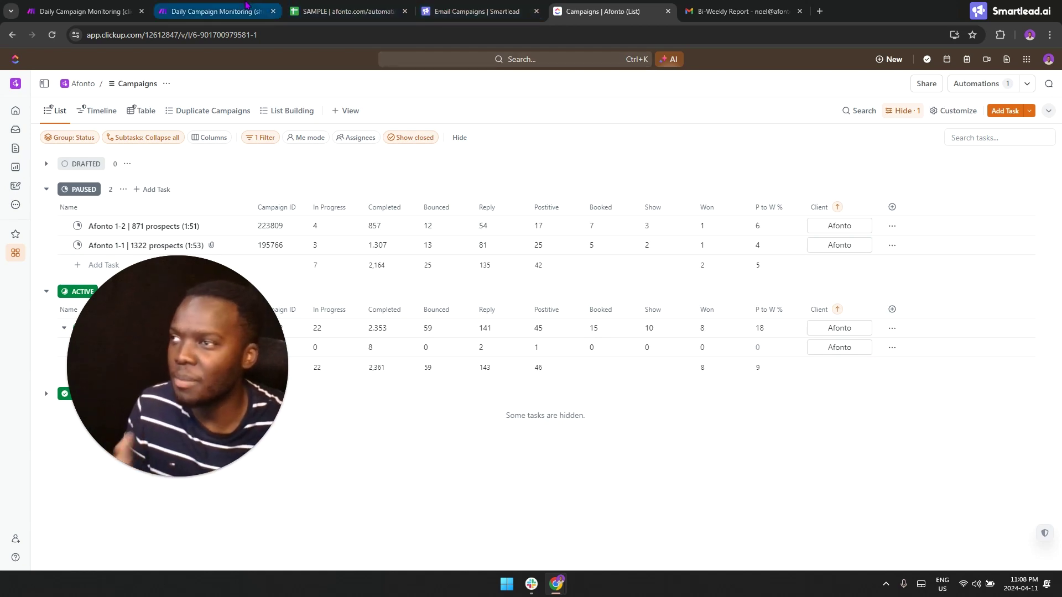
pyautogui.click(316, 11)
pyautogui.click(218, 10)
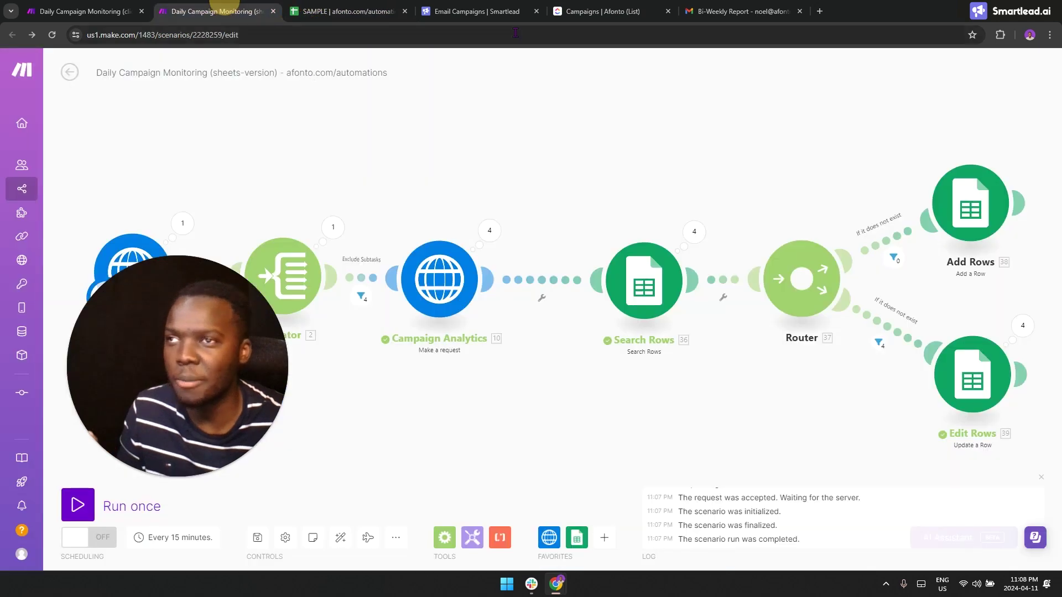
pyautogui.click(606, 11)
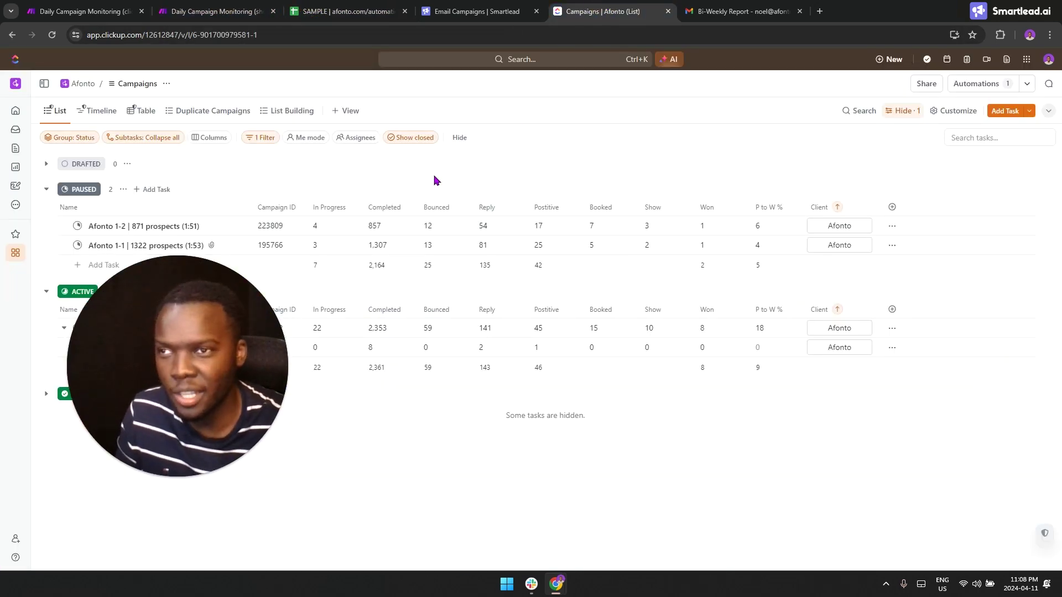
pyautogui.moveTo(176, 369)
pyautogui.mouseDown()
pyautogui.moveTo(309, 419)
pyautogui.moveTo(790, 377)
pyautogui.mouseUp()
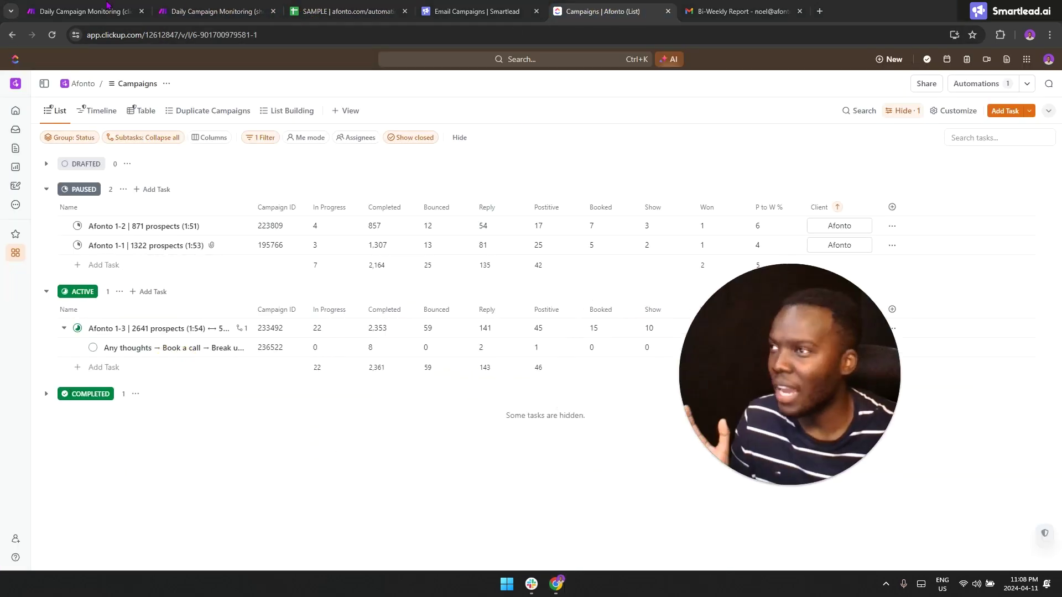
pyautogui.click(83, 11)
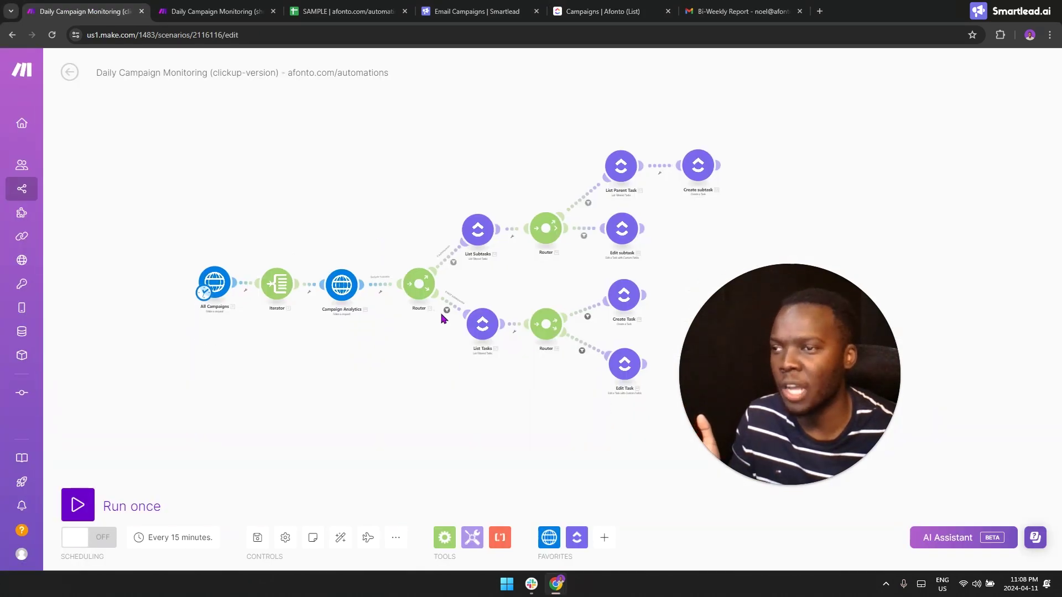
pyautogui.scroll(3, 441, 320)
pyautogui.moveTo(377, 316); pyautogui.dragTo(246, 216)
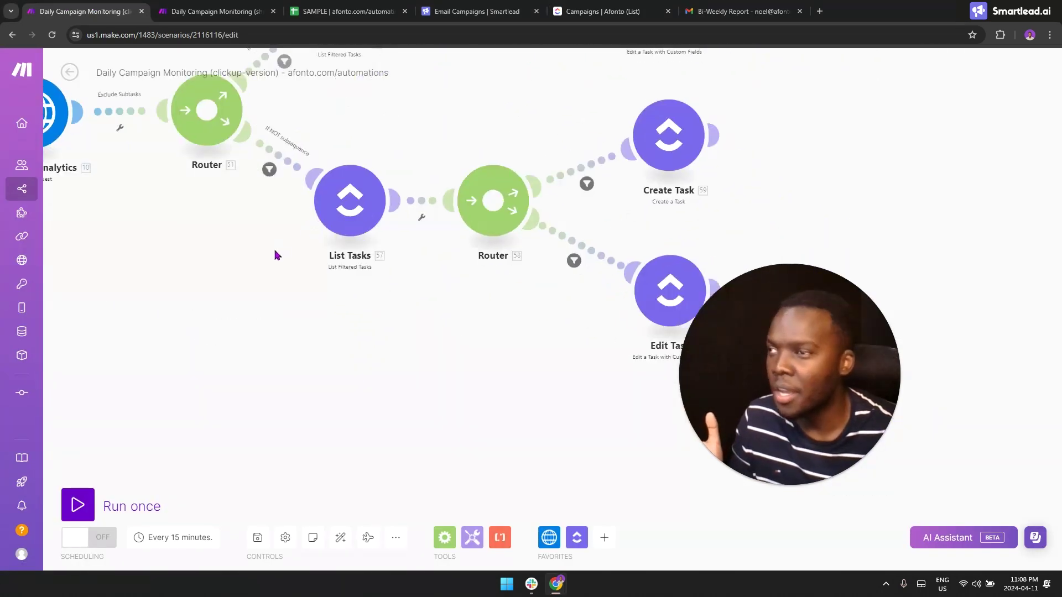
pyautogui.moveTo(274, 256); pyautogui.dragTo(236, 249)
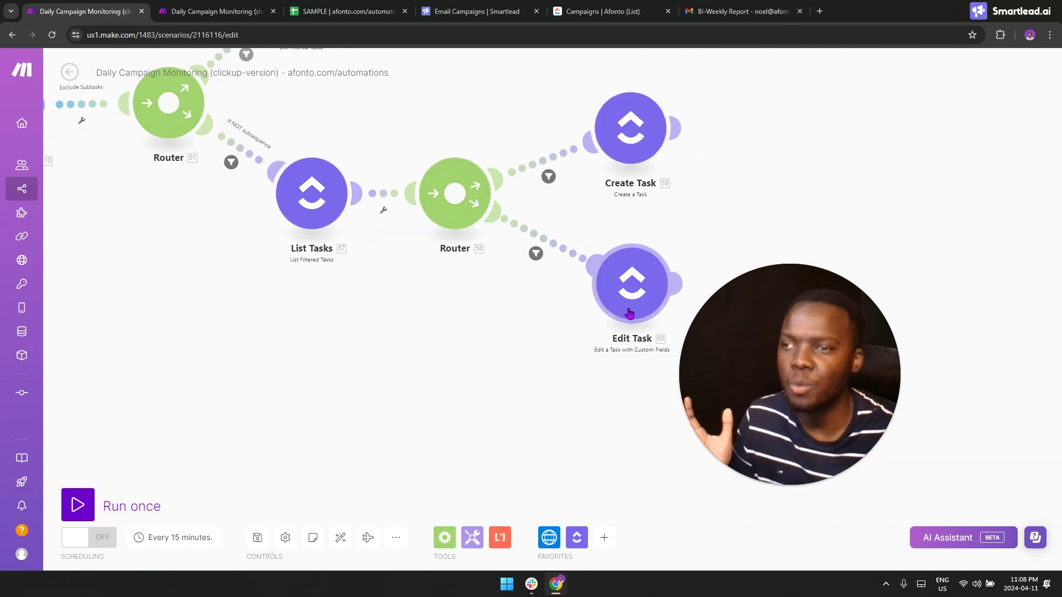
pyautogui.moveTo(238, 301); pyautogui.dragTo(465, 457)
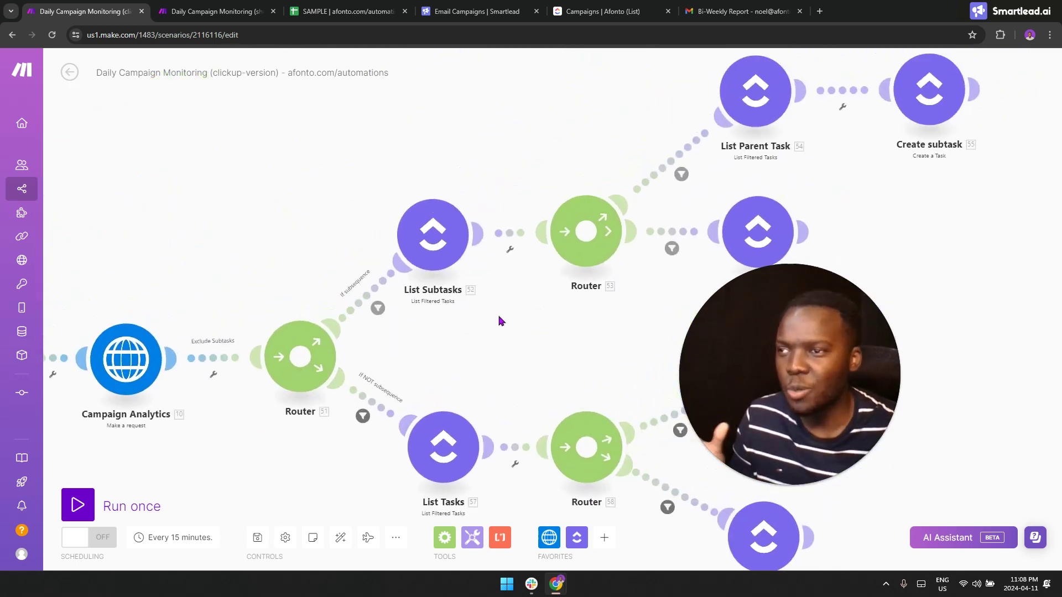
pyautogui.moveTo(611, 234); pyautogui.dragTo(488, 332)
pyautogui.click(572, 10)
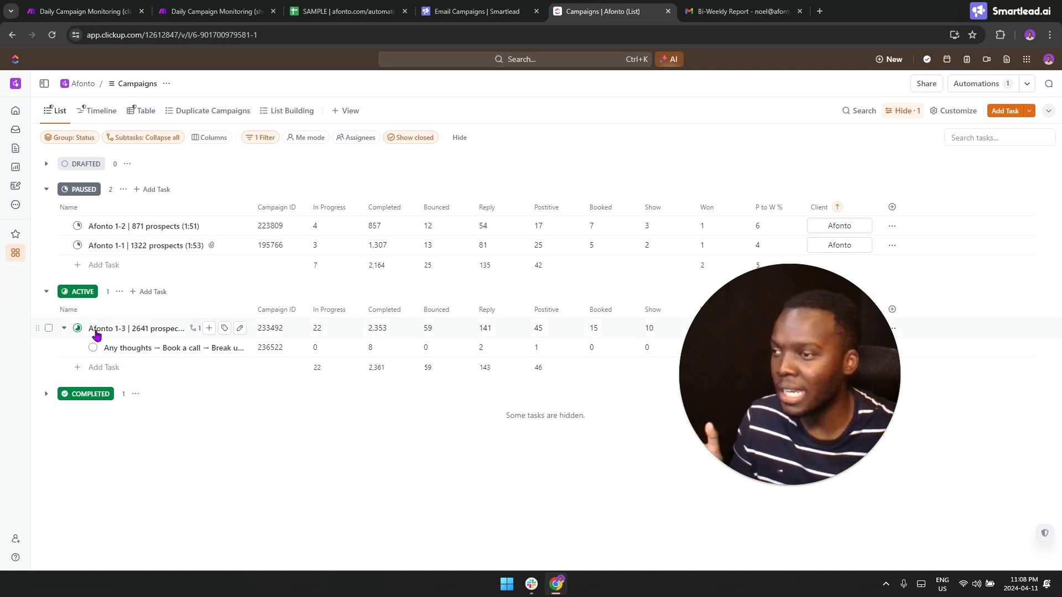
pyautogui.moveTo(158, 348)
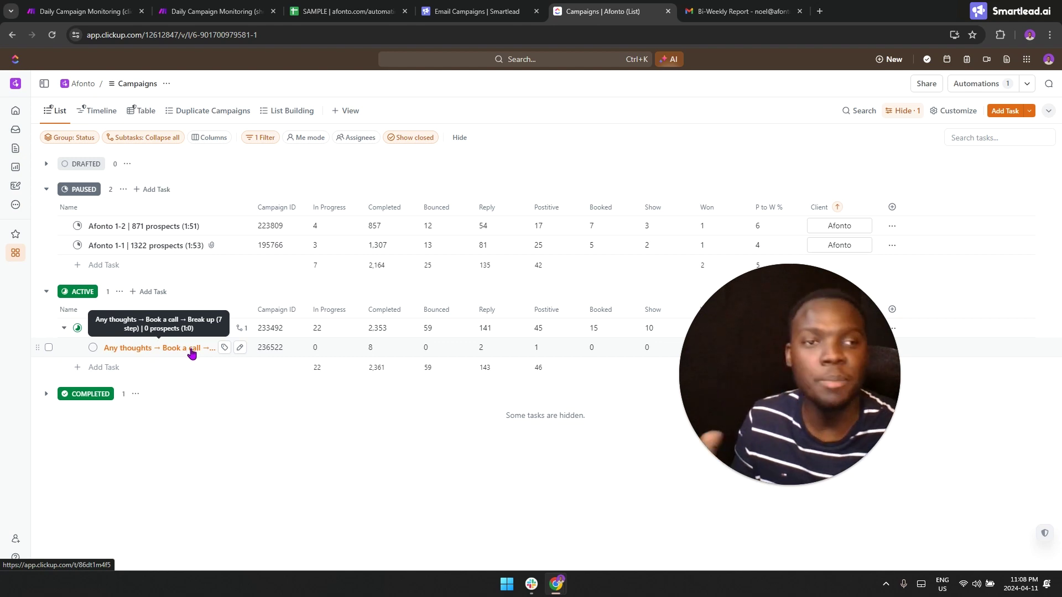
pyautogui.click(75, 10)
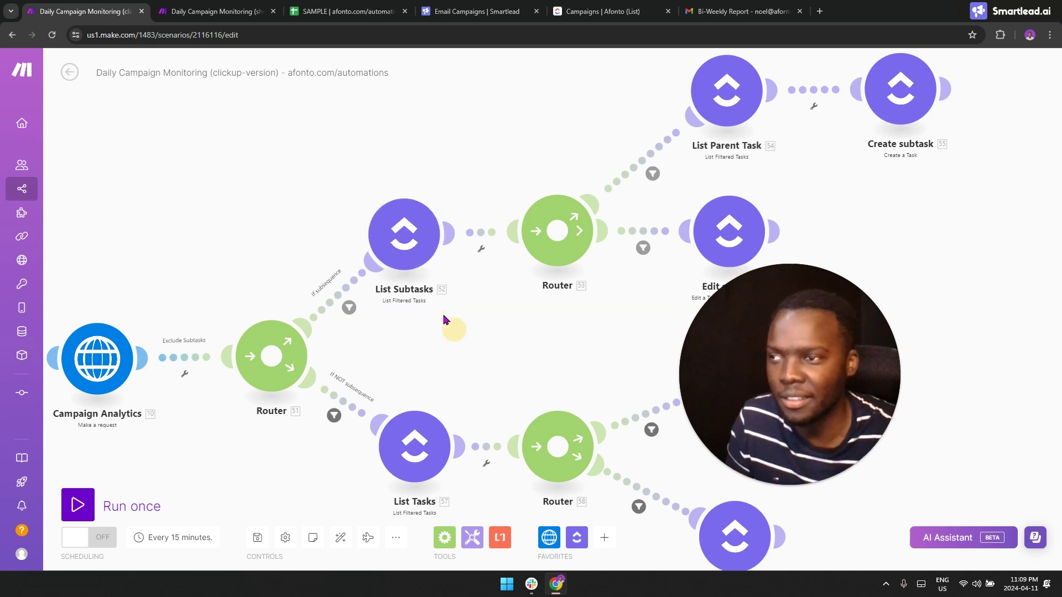
# Review the List Subtasks and List Parent Task branch, then check the ClickUp Campaigns list.
pyautogui.moveTo(455, 327); pyautogui.dragTo(432, 301)
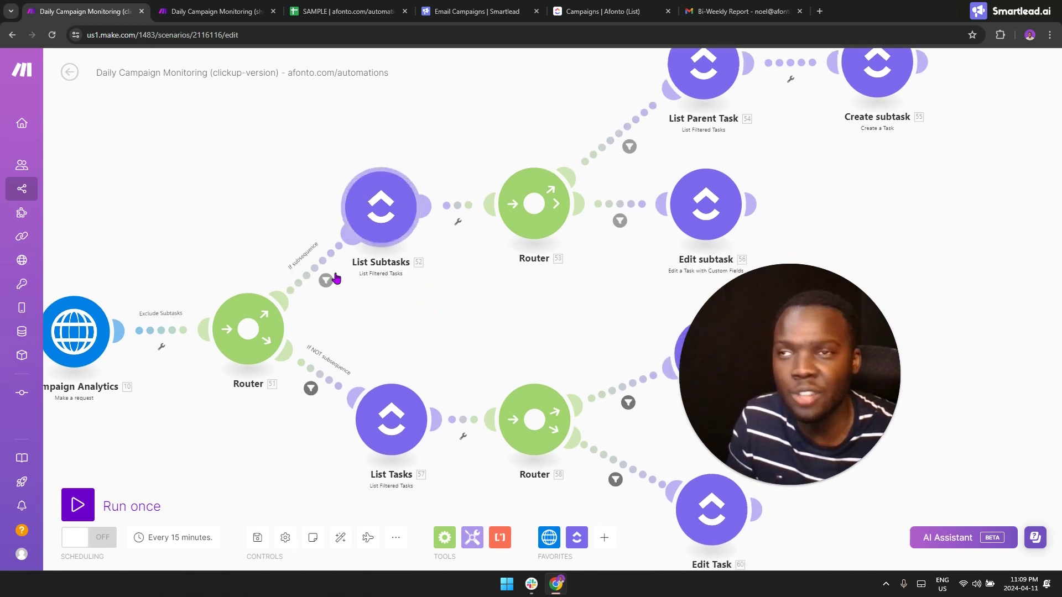
pyautogui.moveTo(517, 315); pyautogui.dragTo(419, 338)
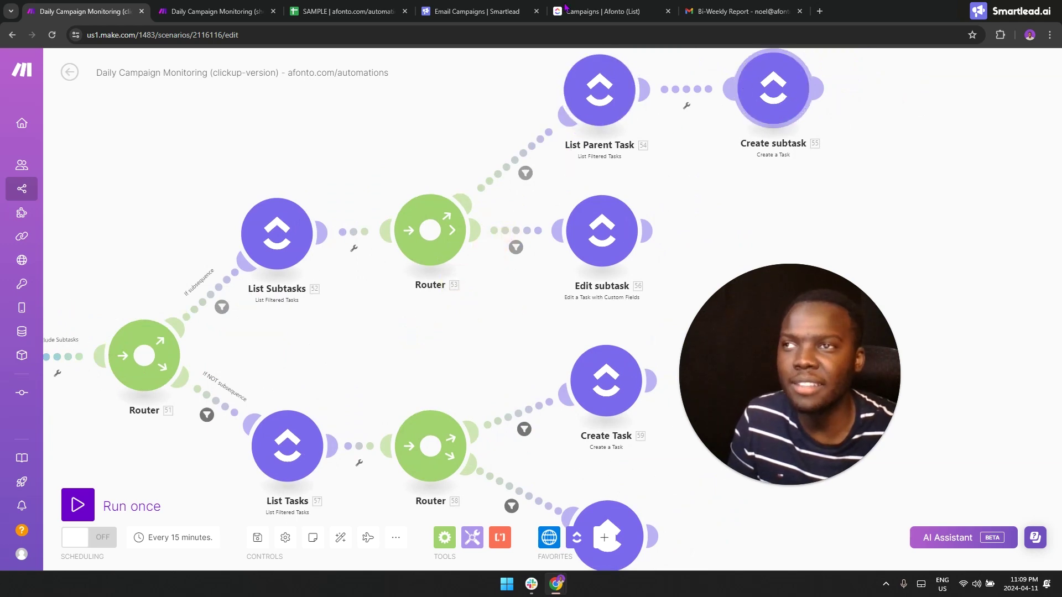
pyautogui.click(596, 11)
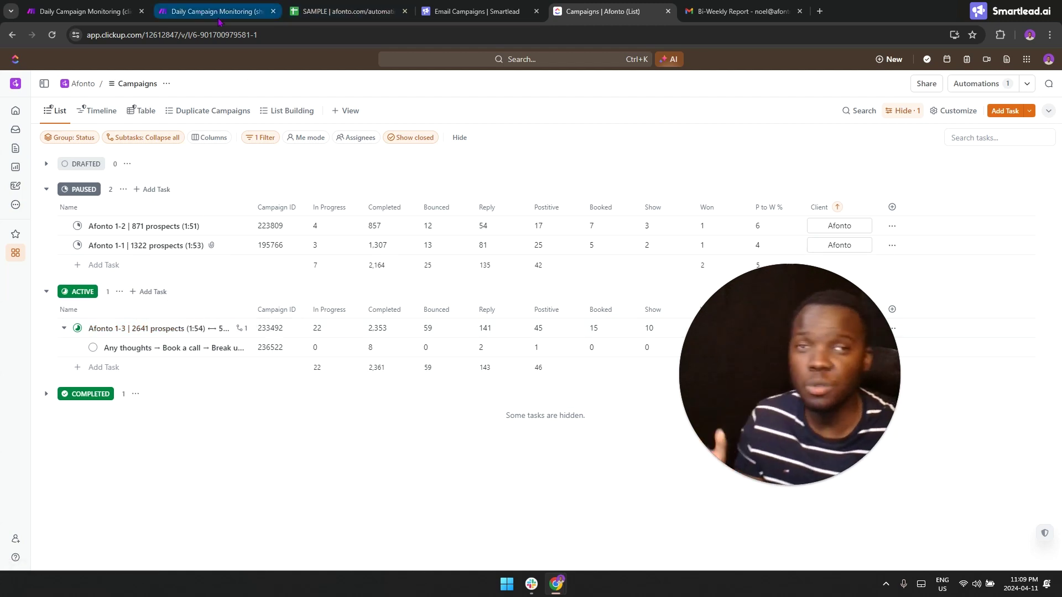
# Pan across the sheets-version scenario's completed run through Search Rows and the Router.
pyautogui.click(83, 12)
pyautogui.click(220, 11)
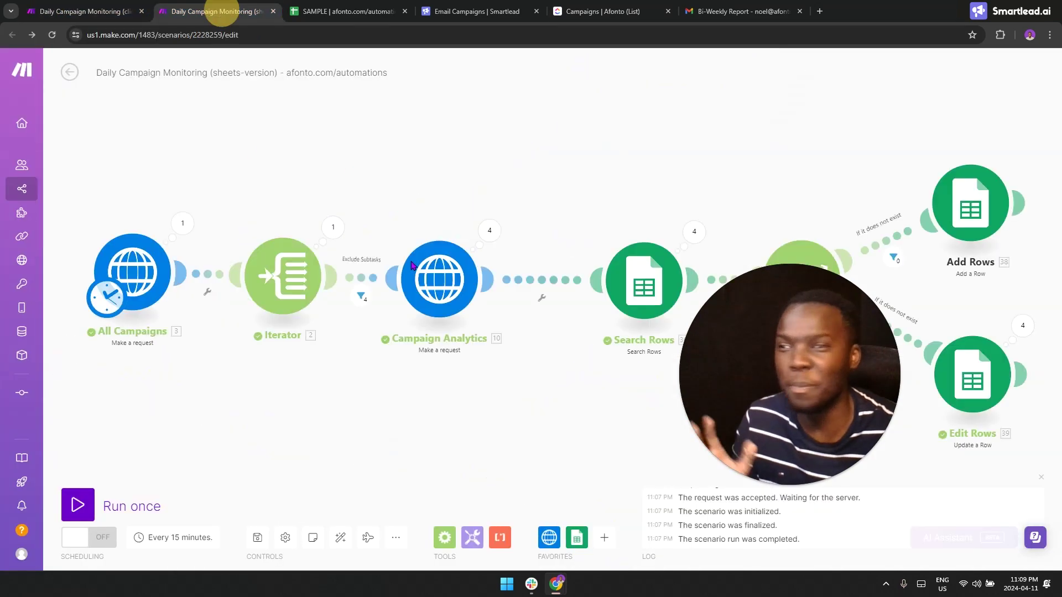
pyautogui.moveTo(531, 179); pyautogui.dragTo(605, 91)
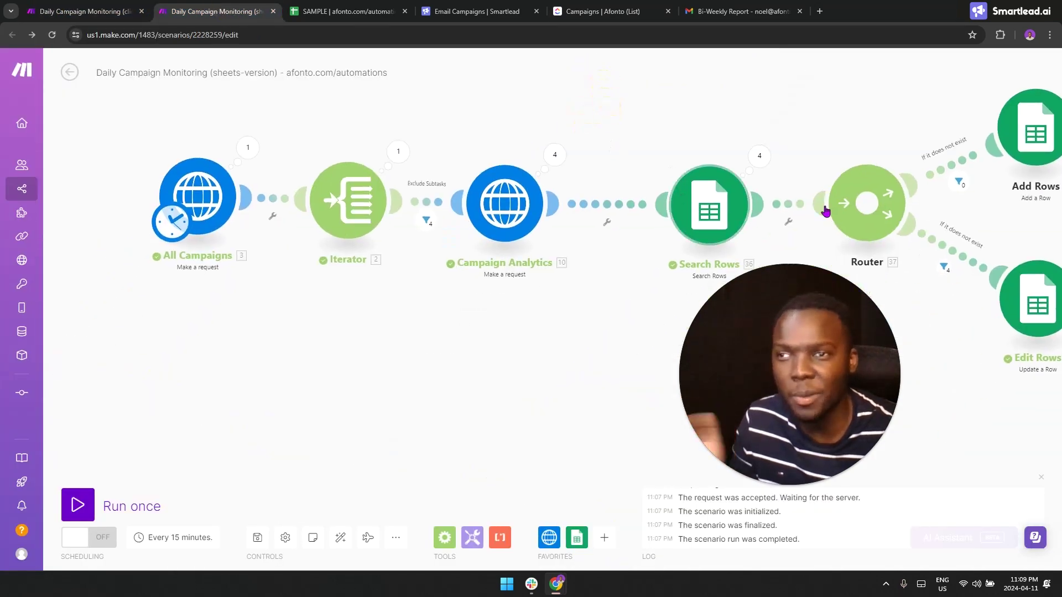
pyautogui.moveTo(623, 109); pyautogui.dragTo(658, 104)
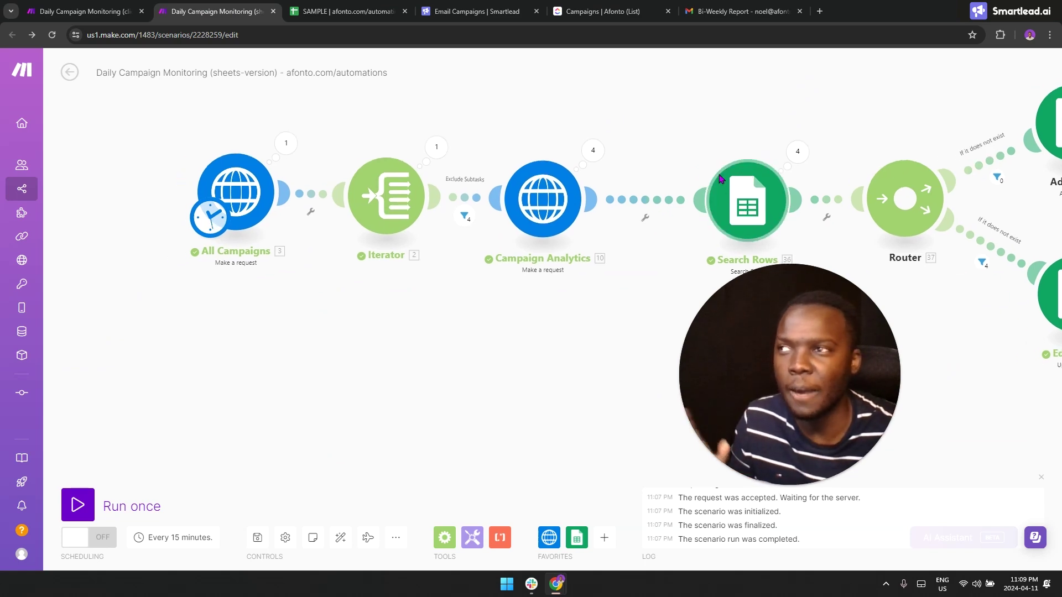
# Check the empty Parent ID cells for each campaign, then select the entire sheet.
pyautogui.click(353, 11)
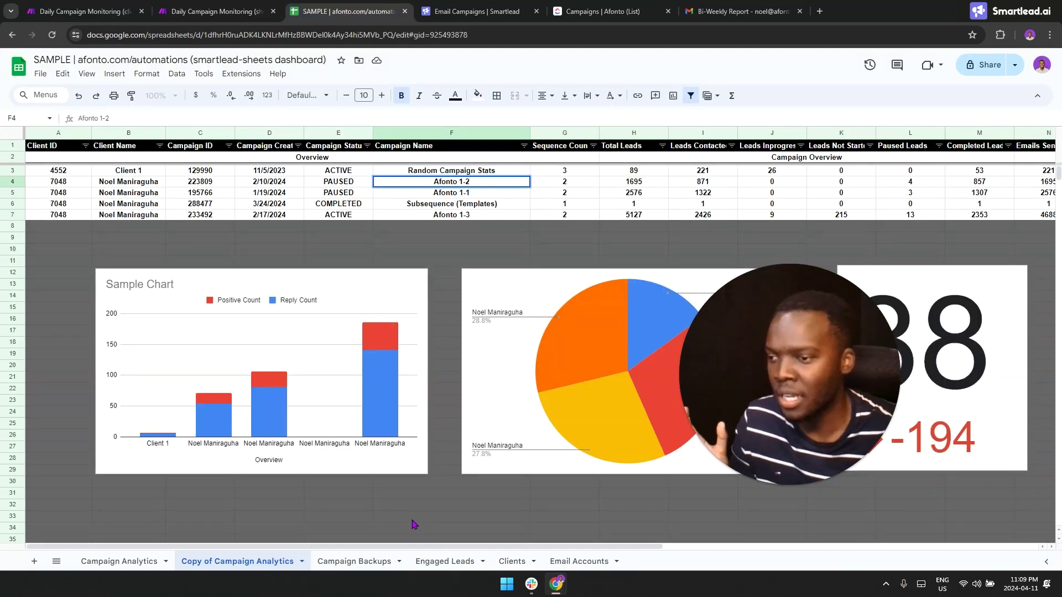
pyautogui.moveTo(406, 546)
pyautogui.mouseDown()
pyautogui.moveTo(827, 543)
pyautogui.moveTo(855, 528)
pyautogui.mouseUp()
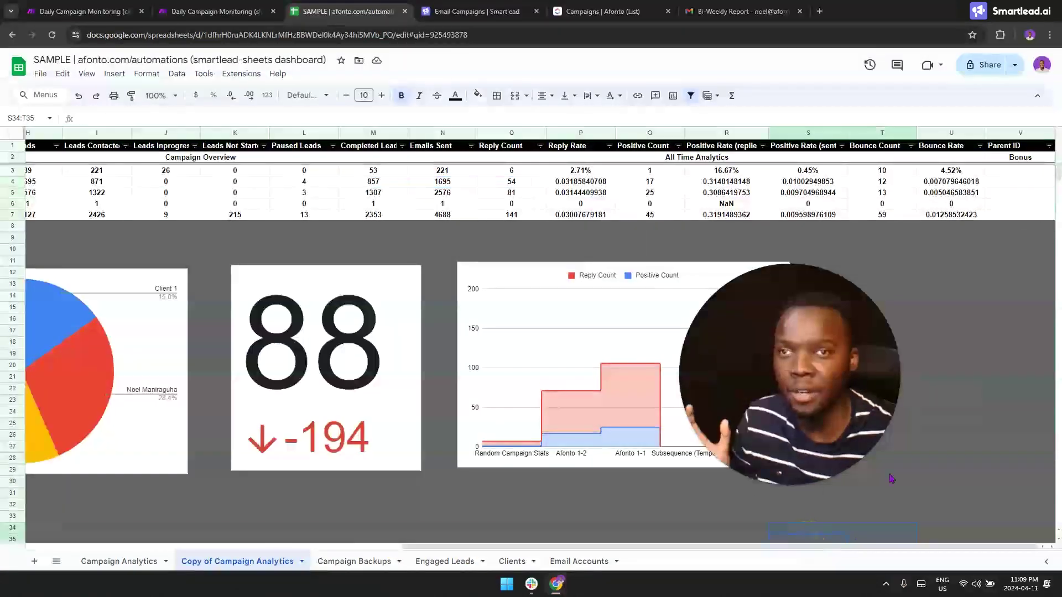
pyautogui.click(993, 147)
pyautogui.click(996, 170)
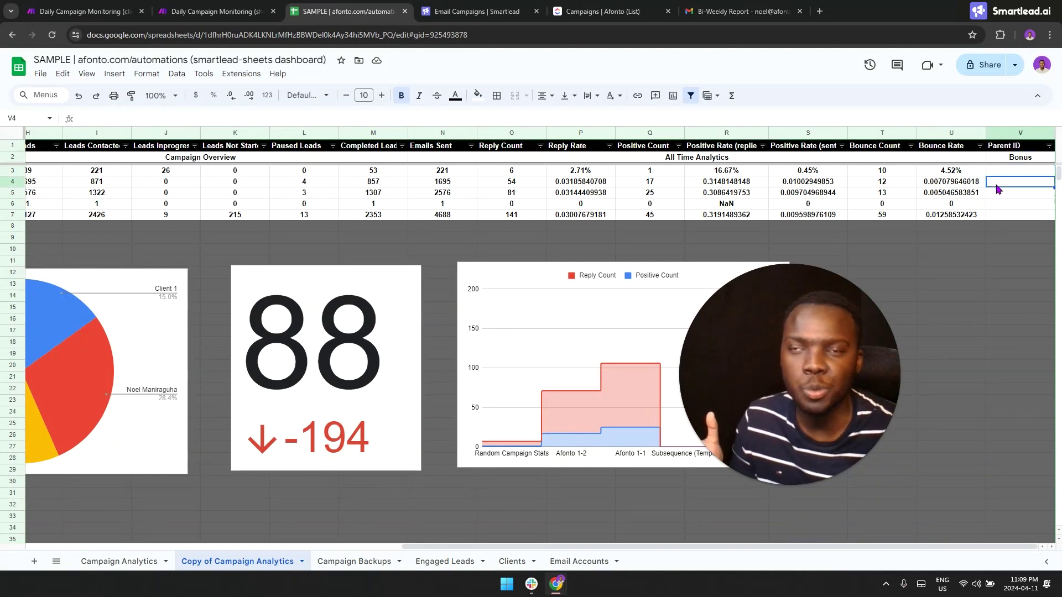
pyautogui.click(999, 193)
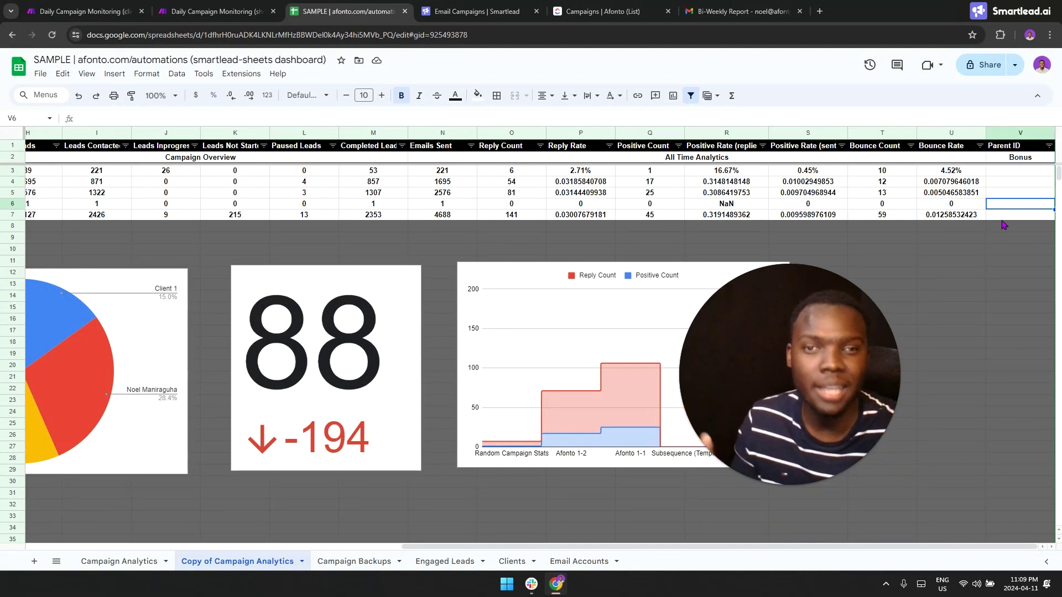
pyautogui.click(11, 134)
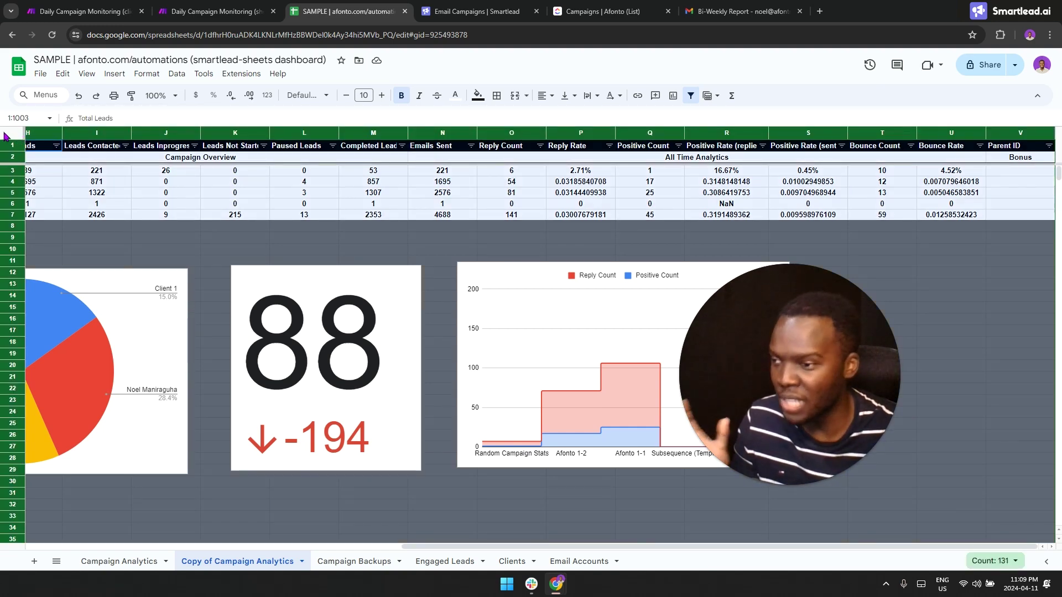
# Remove the existing filter from the dashboard sheet.
pyautogui.click(165, 76)
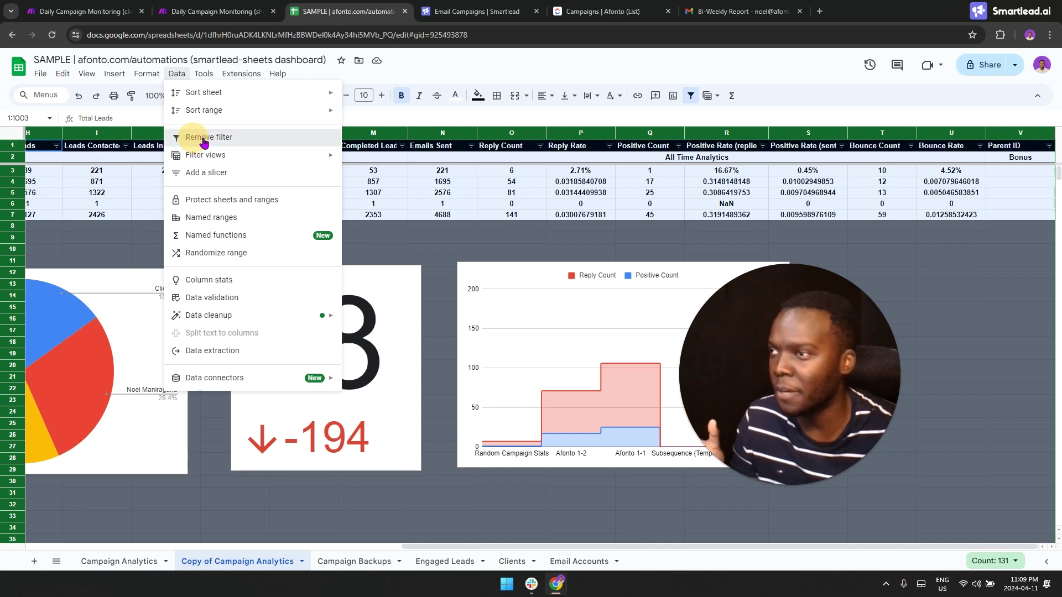
pyautogui.click(237, 137)
pyautogui.rightClick(190, 134)
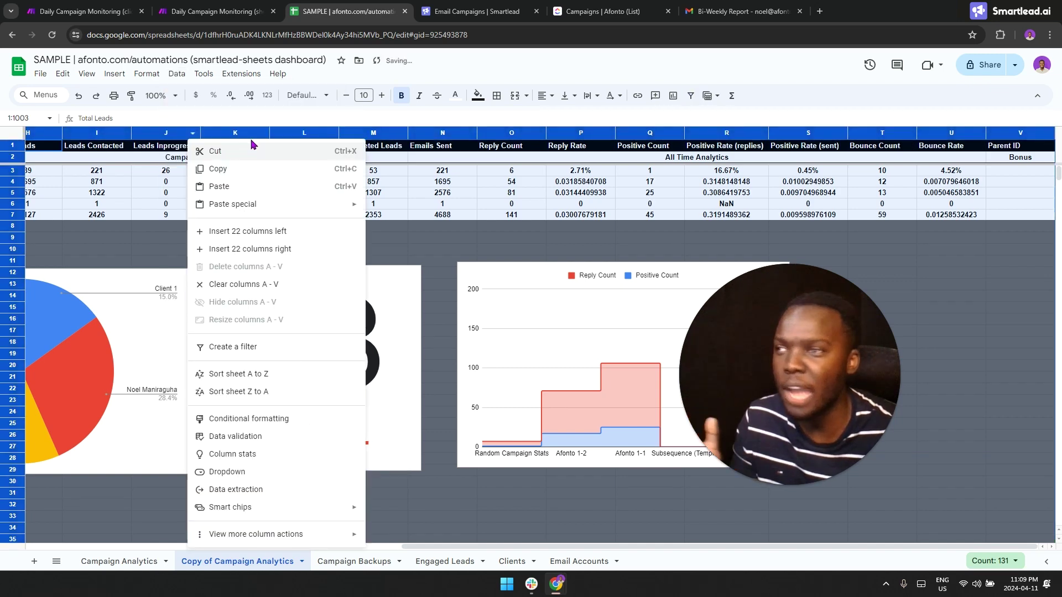
pyautogui.click(95, 181)
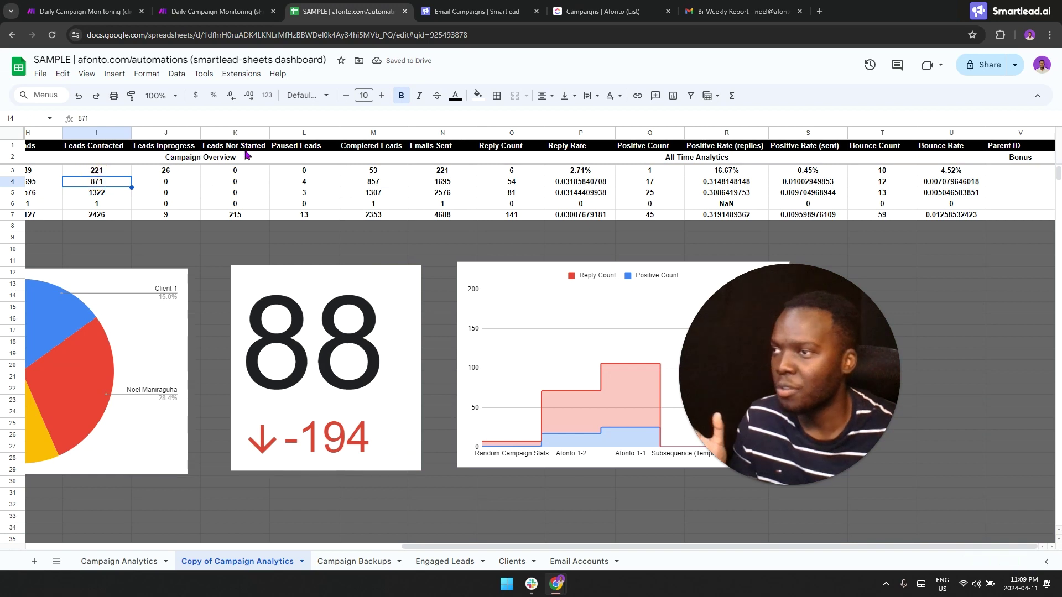
# Create a filter over the whole sheet, enter a V4 test value, and view Parent ID's filter values.
pyautogui.click(7, 136)
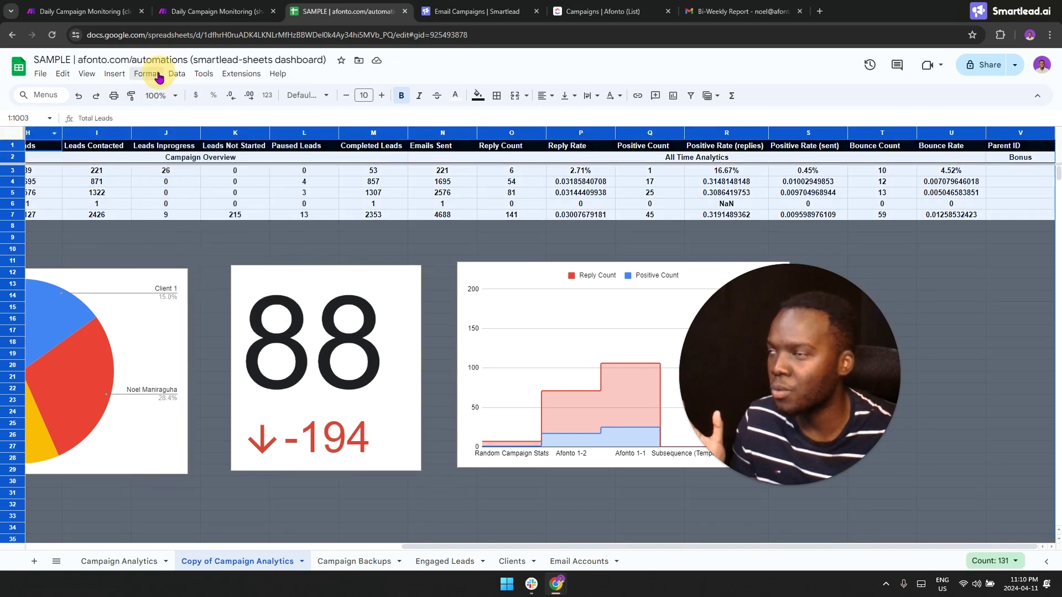
pyautogui.click(176, 74)
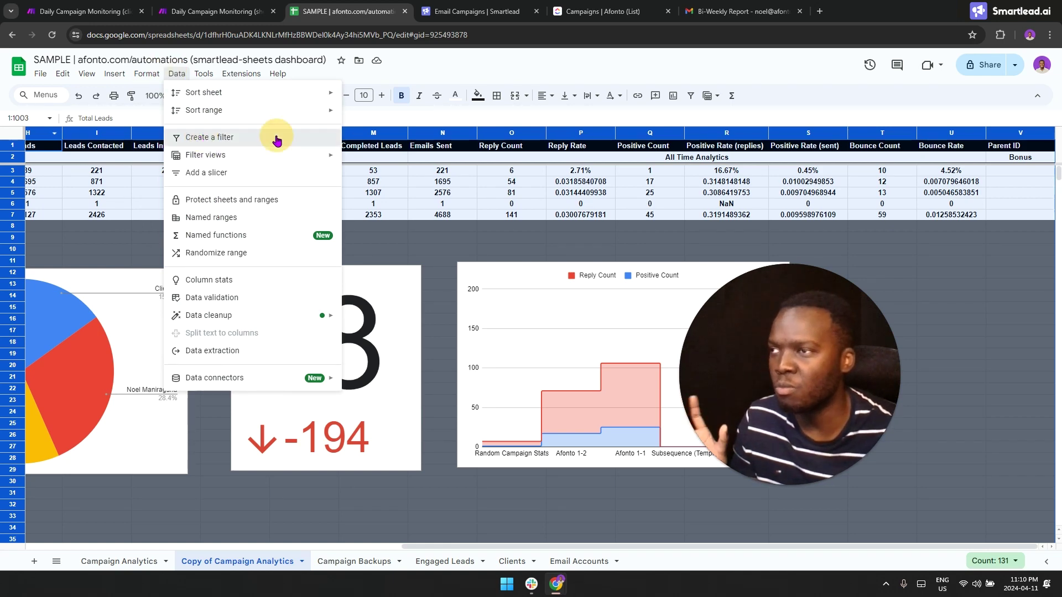
pyautogui.press('Return')
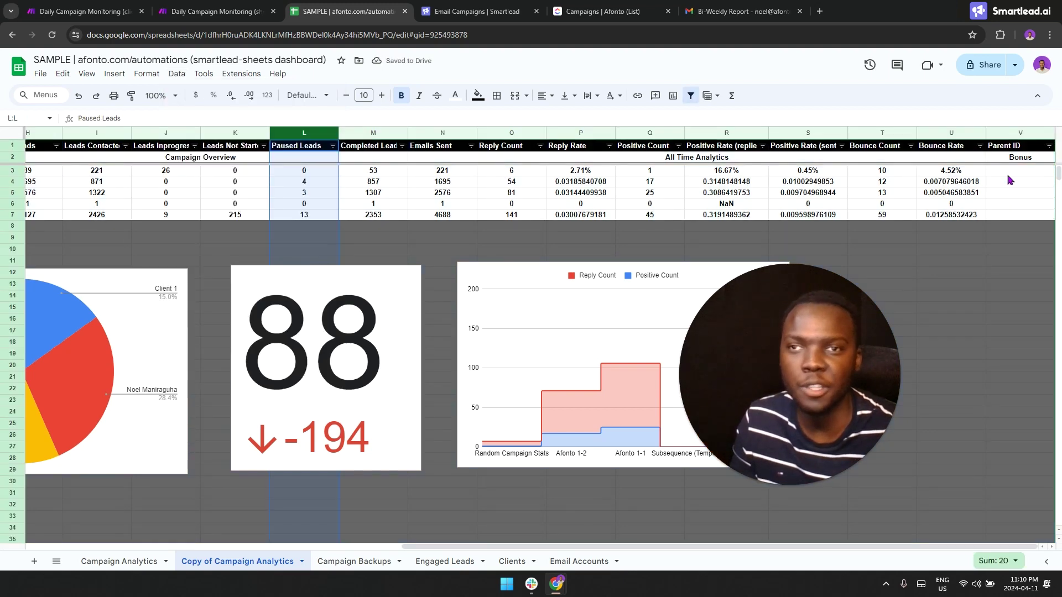
pyautogui.click(1011, 181)
pyautogui.write('jkgdfh')
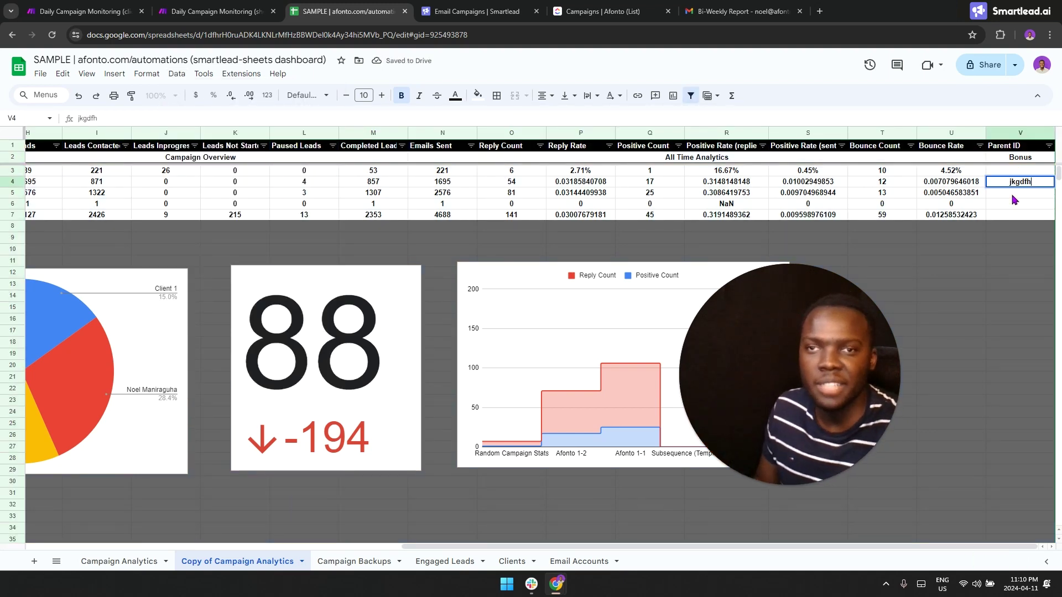
pyautogui.click(1049, 145)
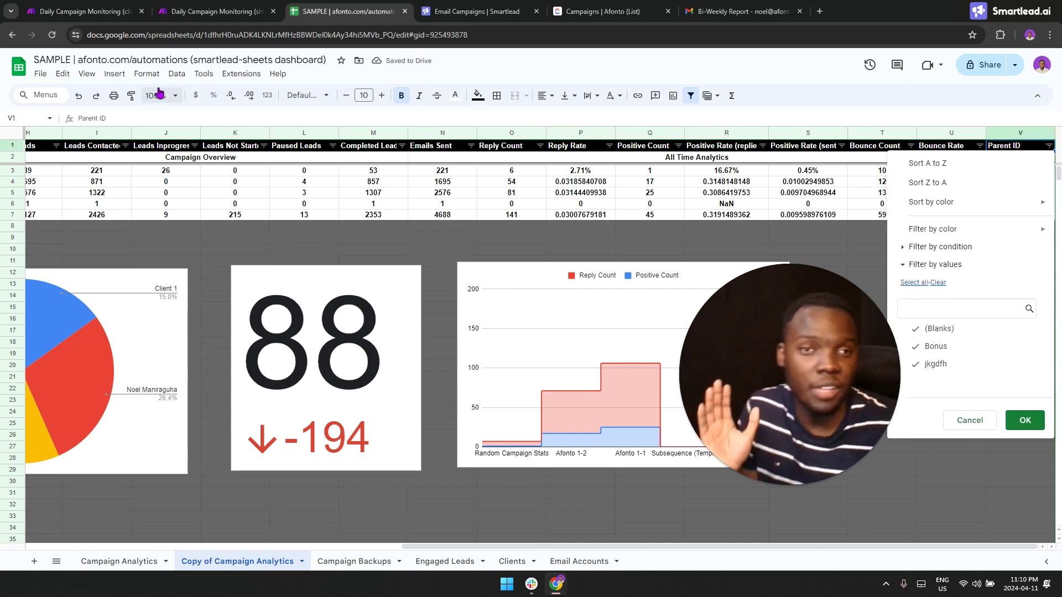
# Close the Parent ID filter menu unchanged and select the whole sheet.
pyautogui.click(240, 226)
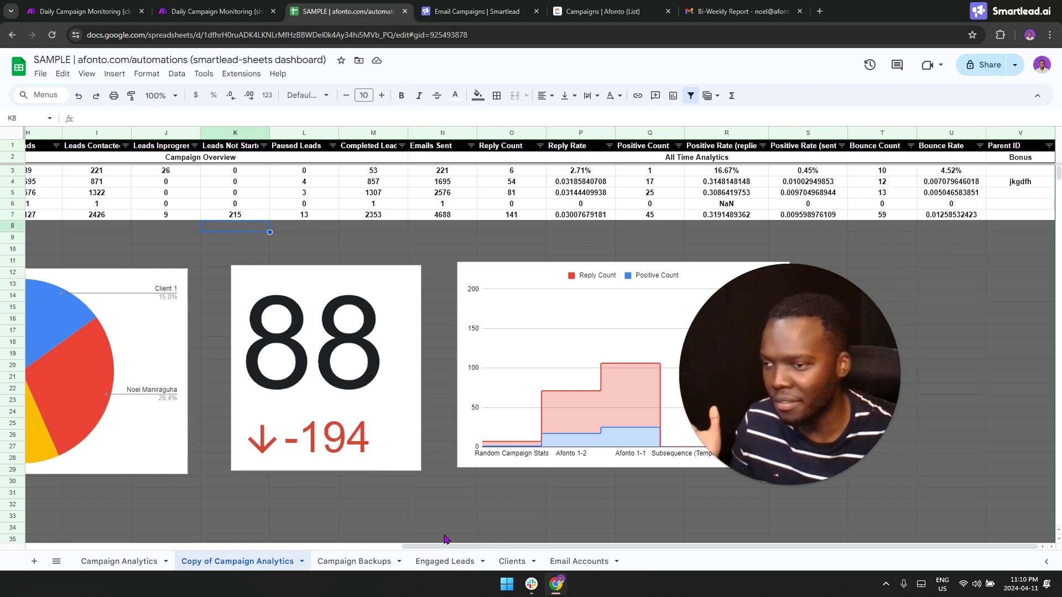
pyautogui.moveTo(443, 547); pyautogui.dragTo(71, 553)
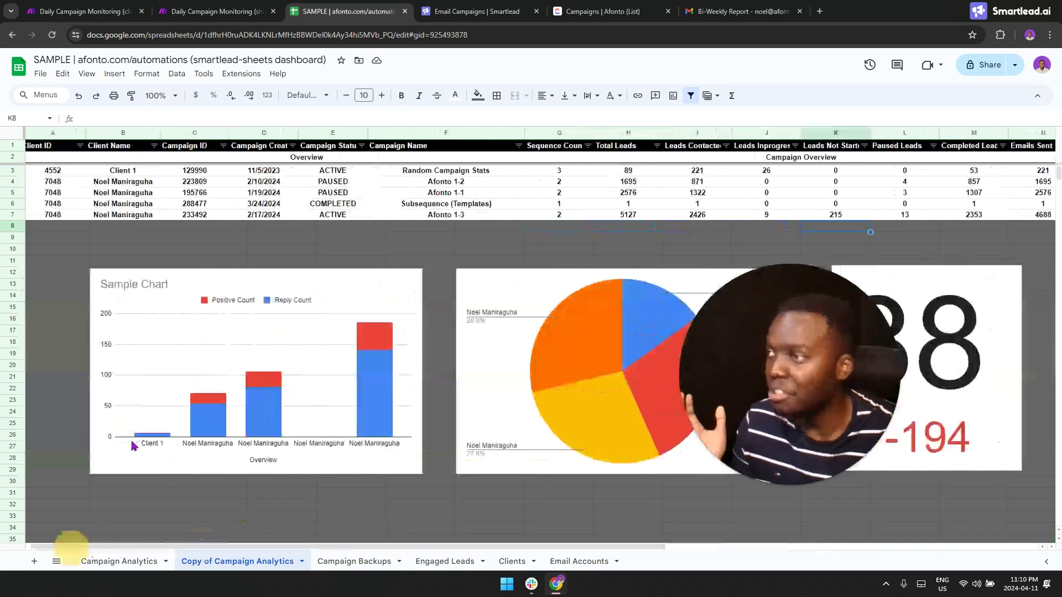
pyautogui.click(11, 134)
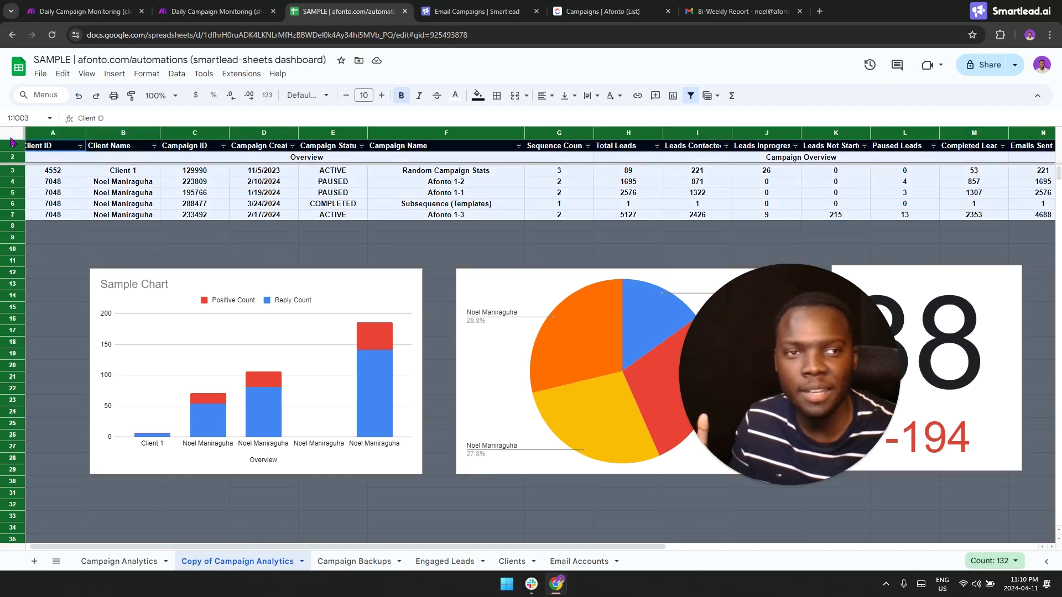
# Insert a chart from the selected data and browse the chart type choices.
pyautogui.click(119, 83)
pyautogui.click(154, 200)
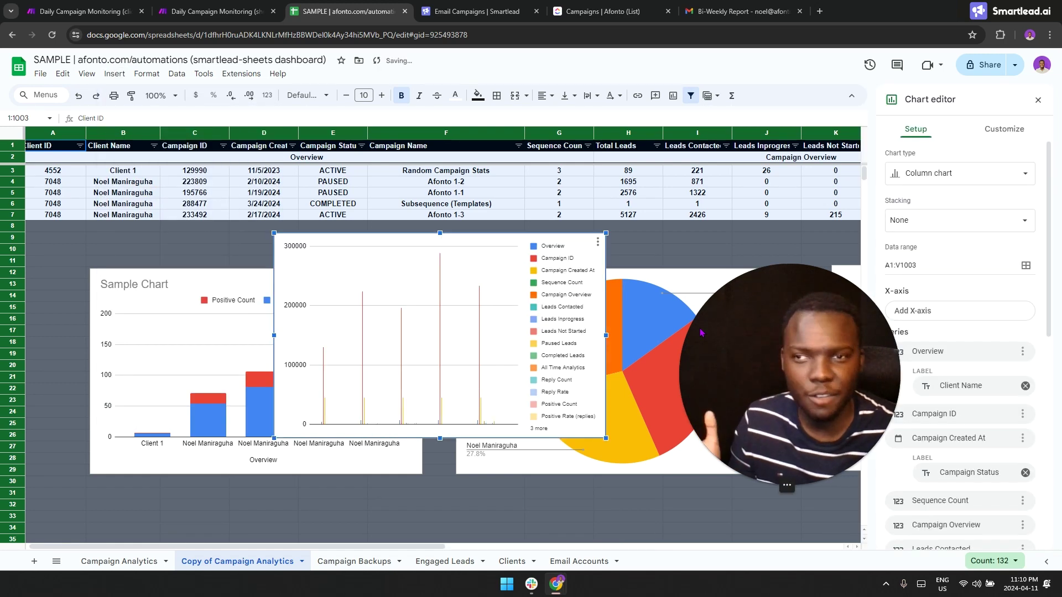
pyautogui.click(932, 175)
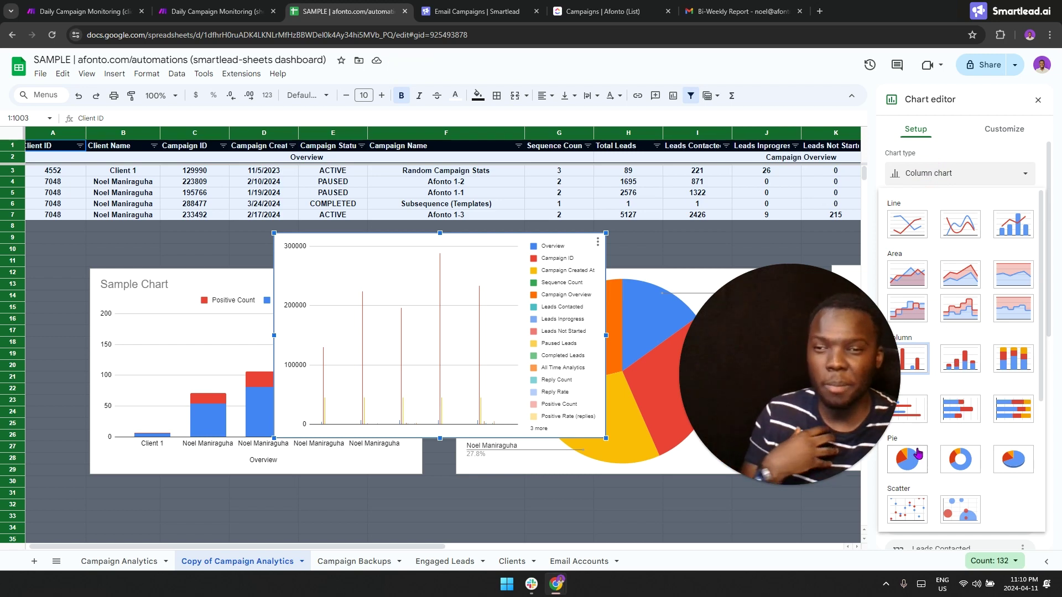
pyautogui.press('Escape')
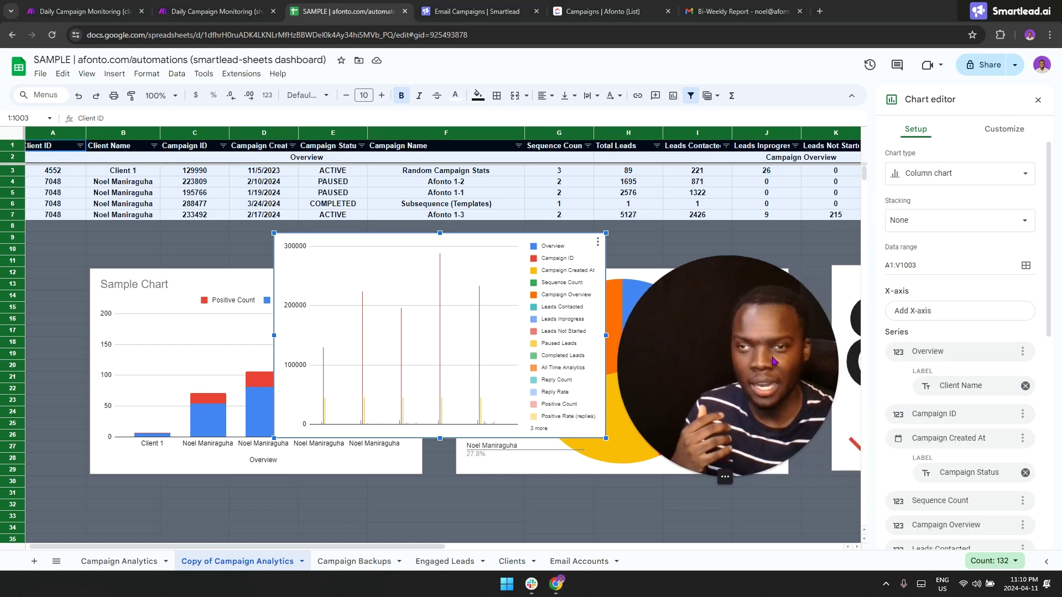
pyautogui.click(969, 183)
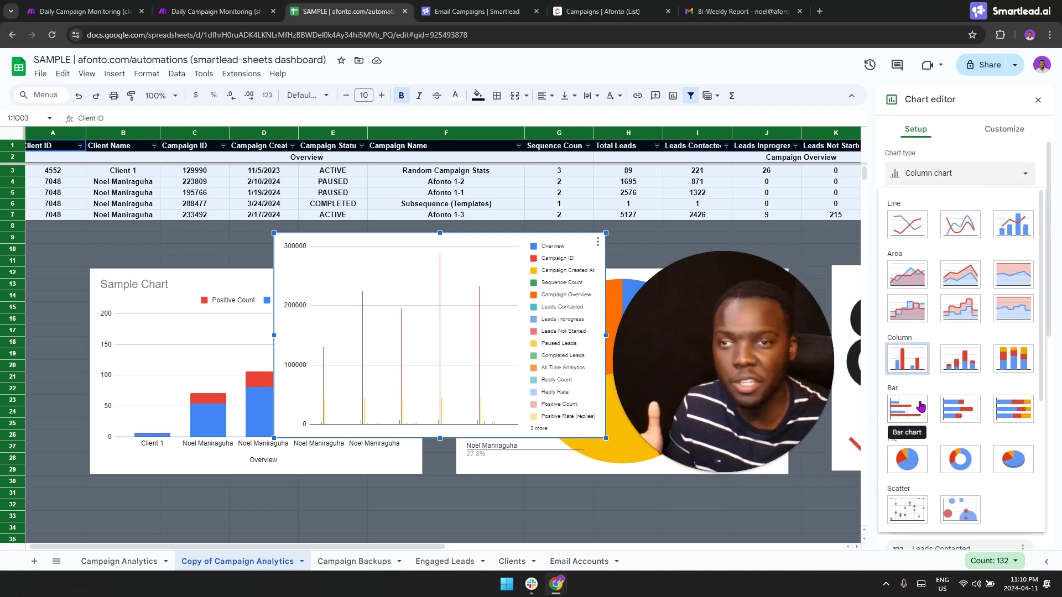
pyautogui.scroll(-1, 912, 371)
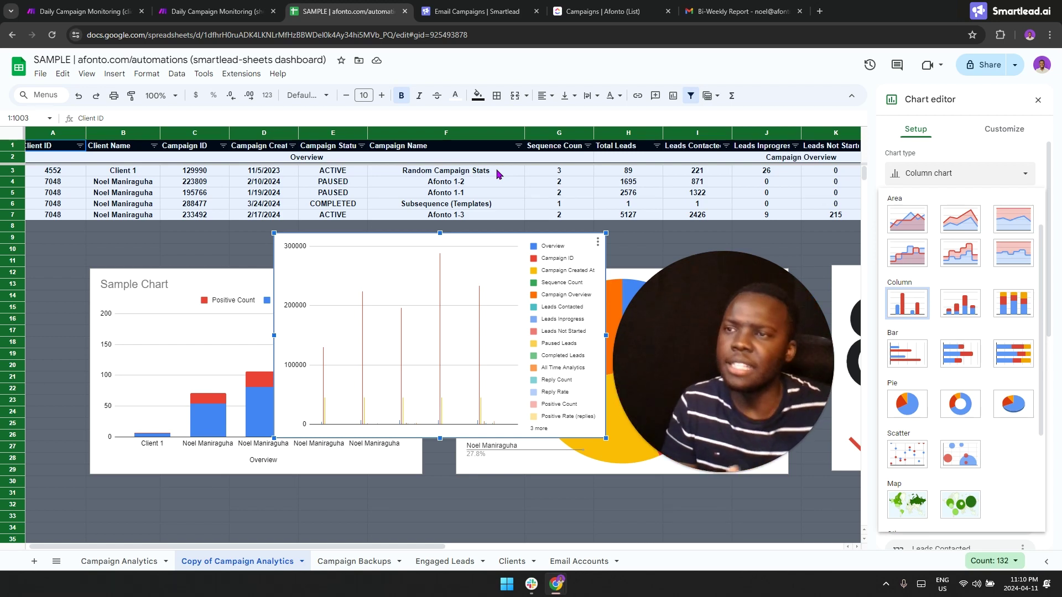
pyautogui.scroll(1, 929, 233)
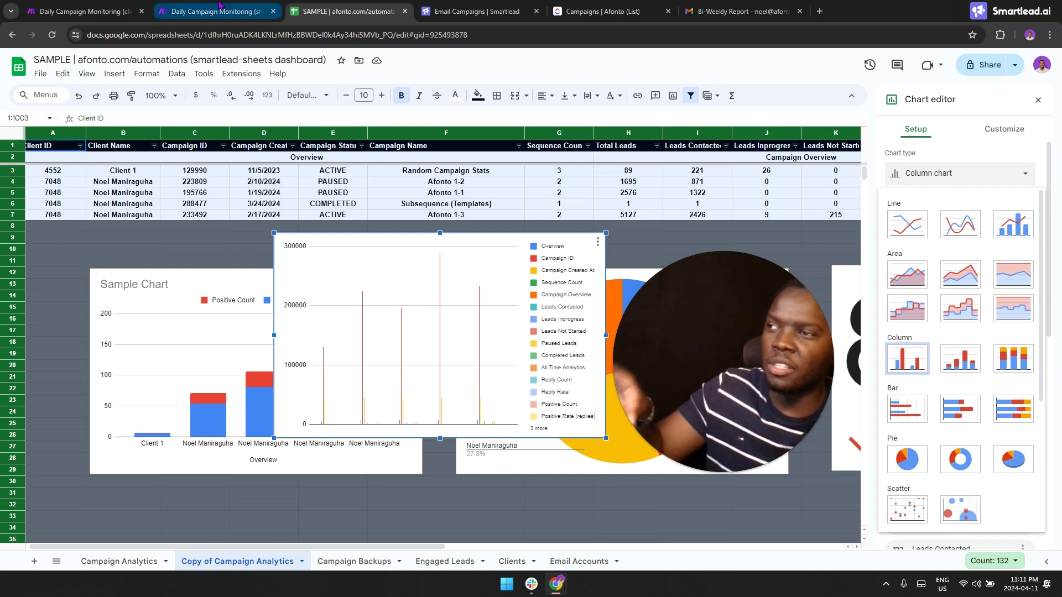
# Keep the Column chart type and close the Chart editor.
pyautogui.moveTo(217, 11)
pyautogui.click(257, 19)
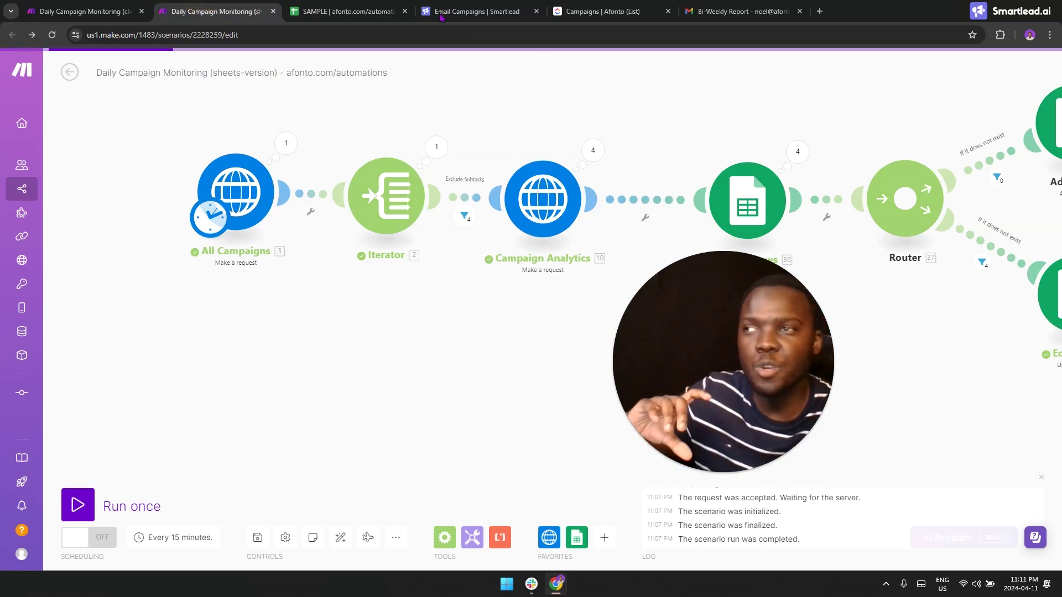
pyautogui.click(358, 11)
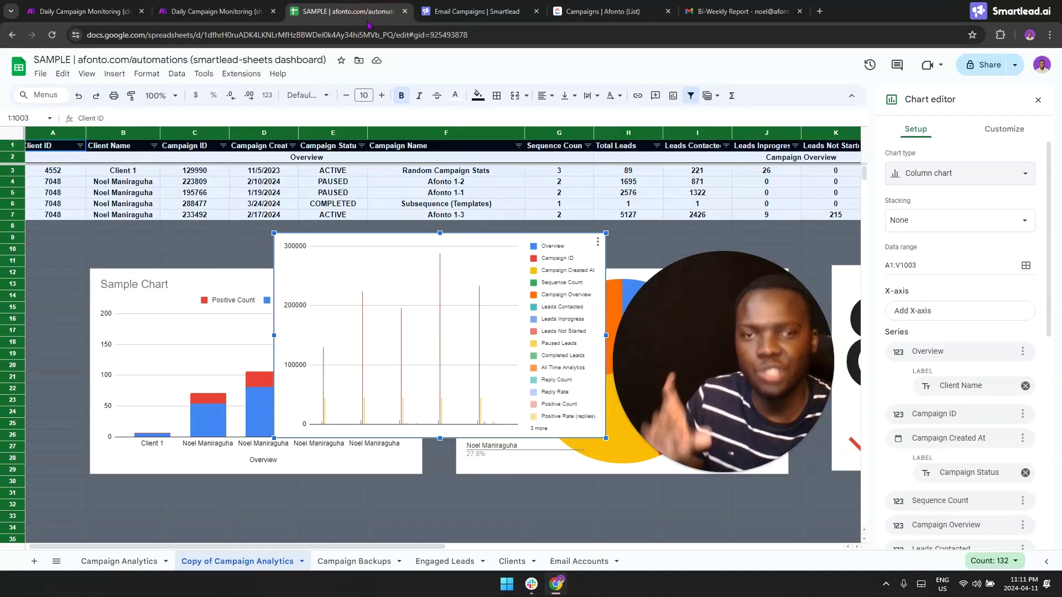
pyautogui.click(908, 172)
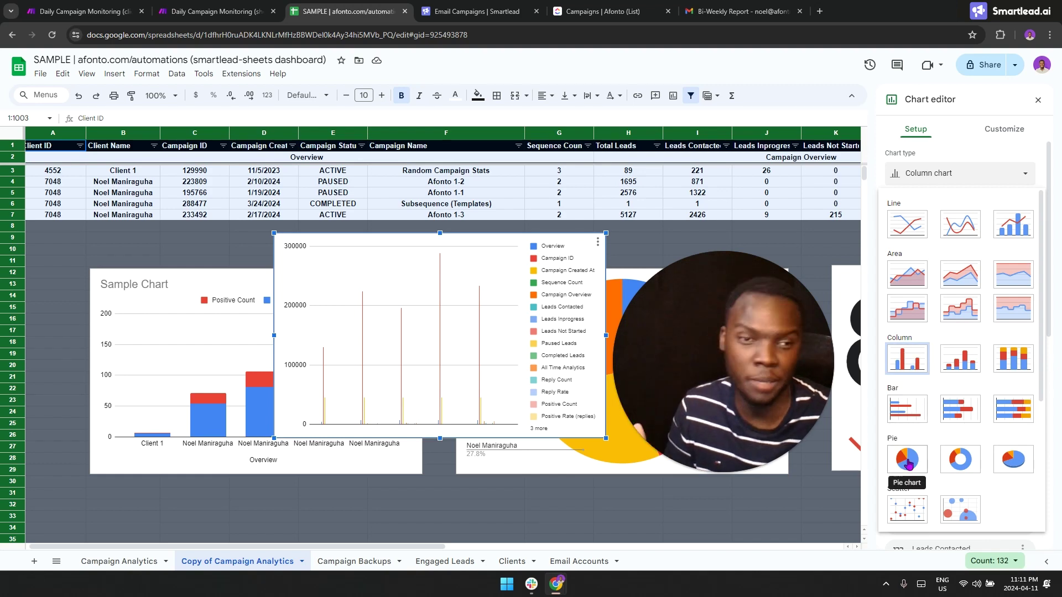
pyautogui.scroll(-3, 921, 460)
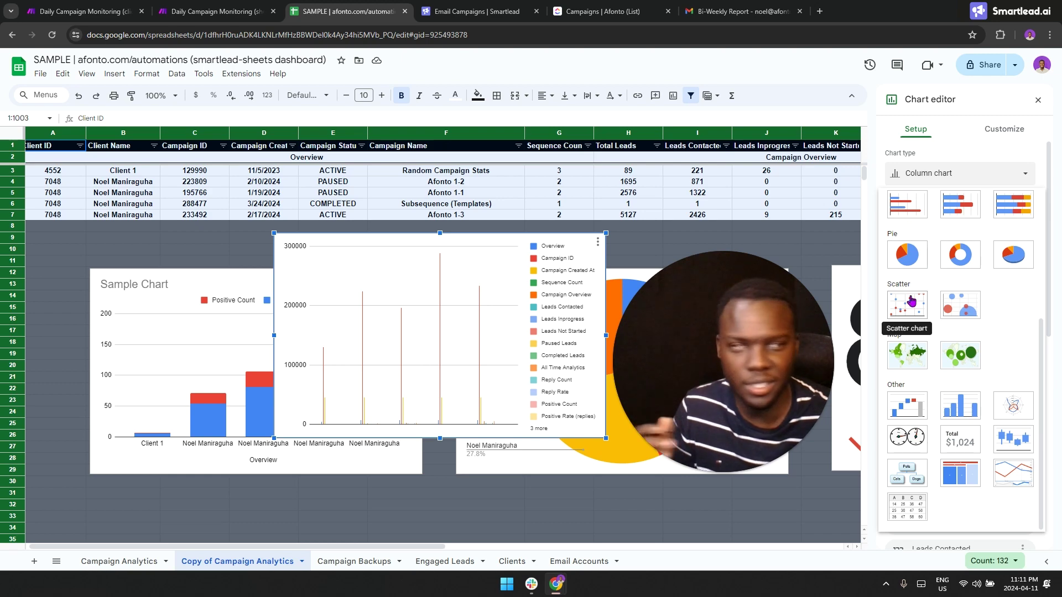
pyautogui.click(650, 230)
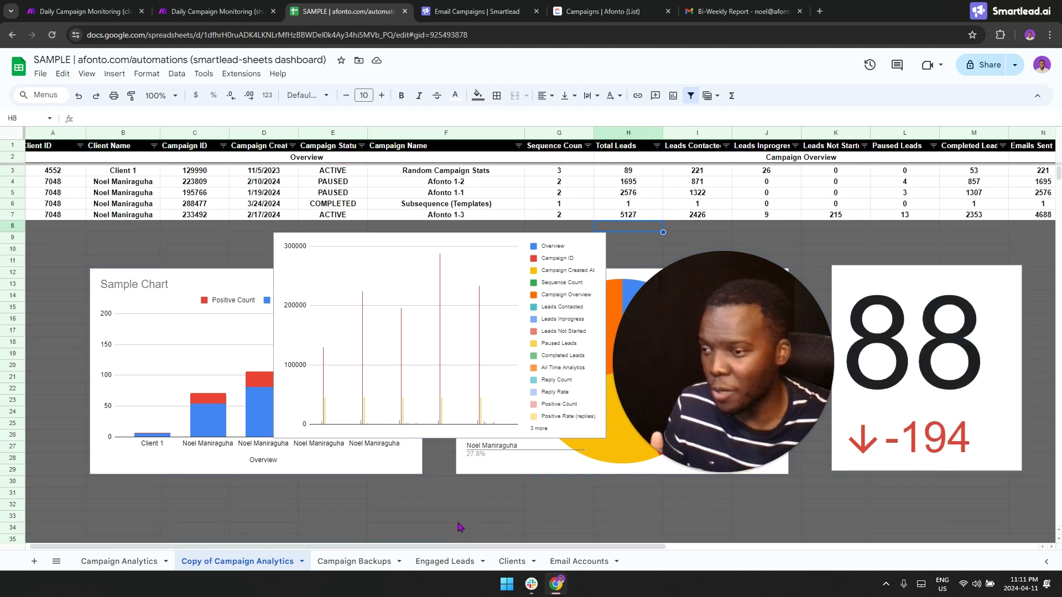
pyautogui.moveTo(395, 544); pyautogui.dragTo(595, 552)
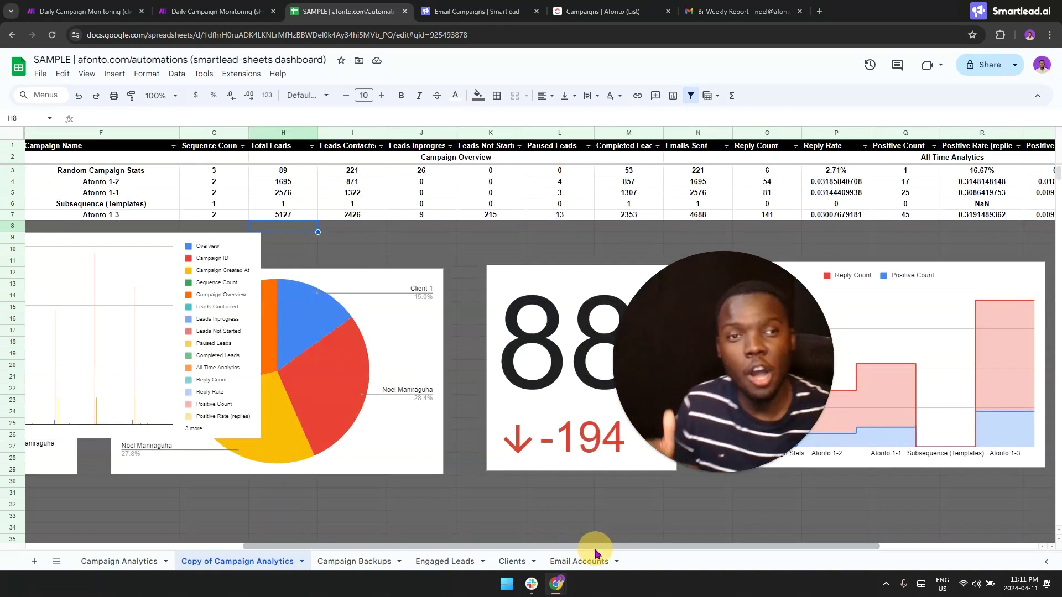